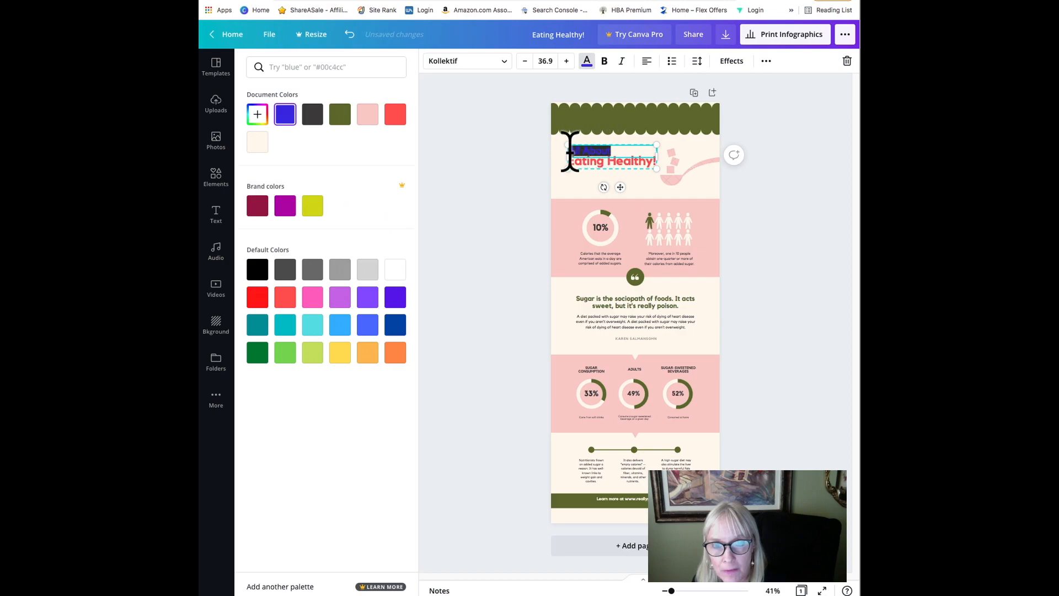
Colour the "All About" title line coral red and the scalloped banner above it light pink.
left_click(395, 114)
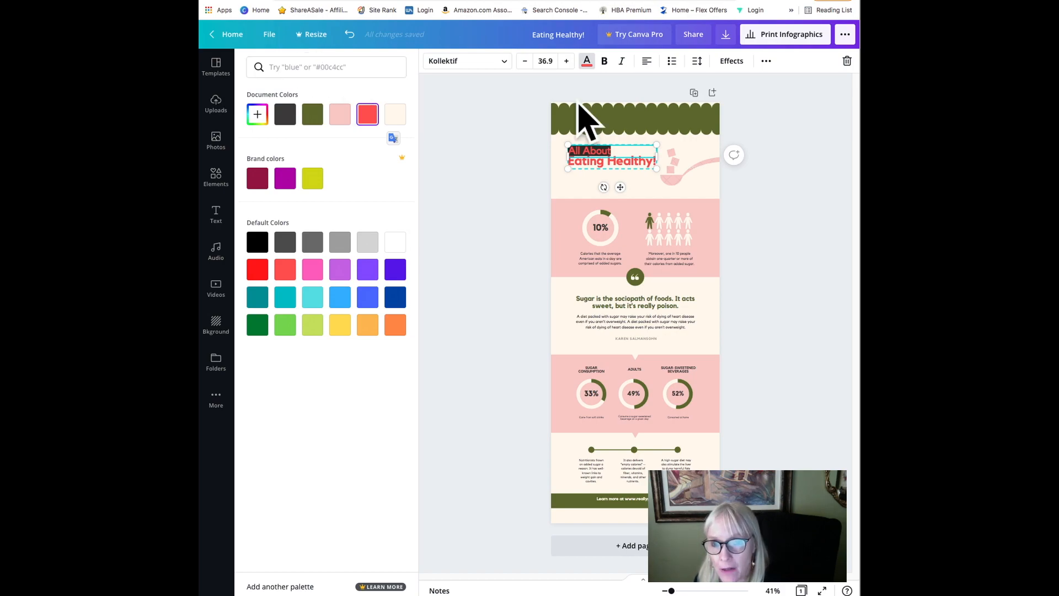
left_click(623, 125)
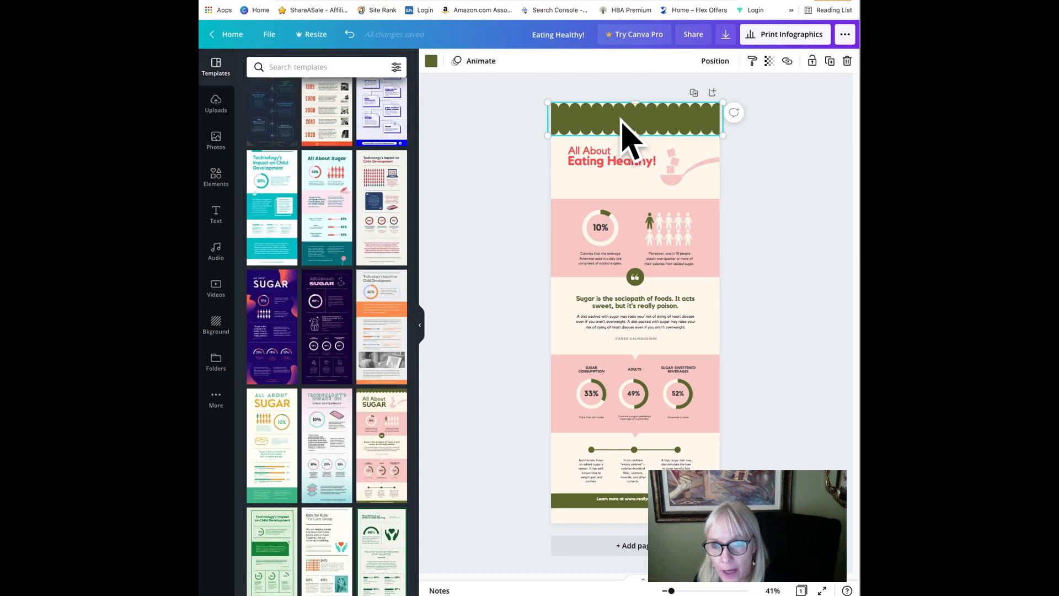
left_click(431, 61)
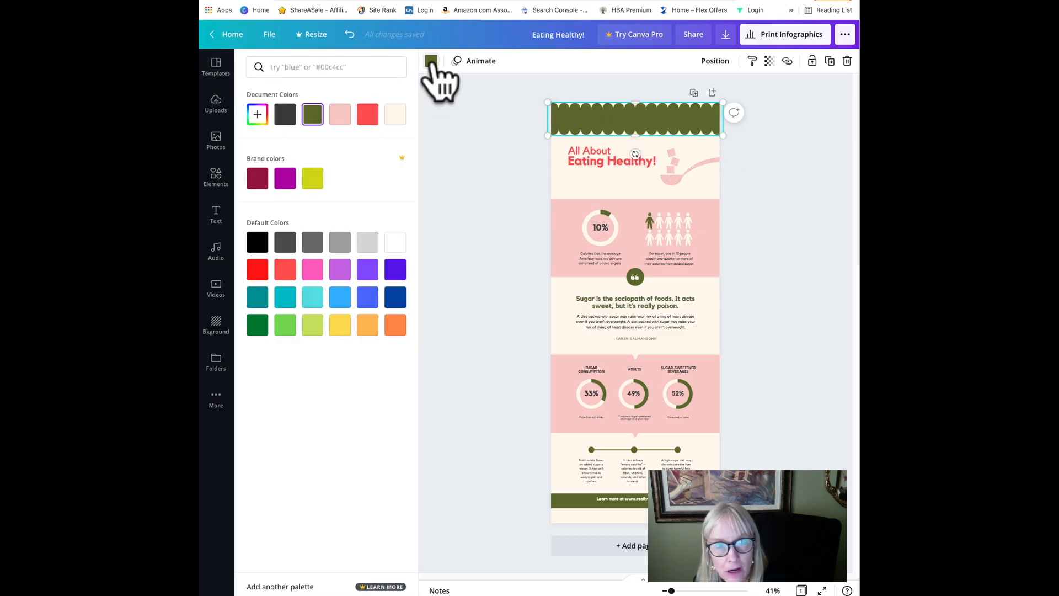
left_click(341, 118)
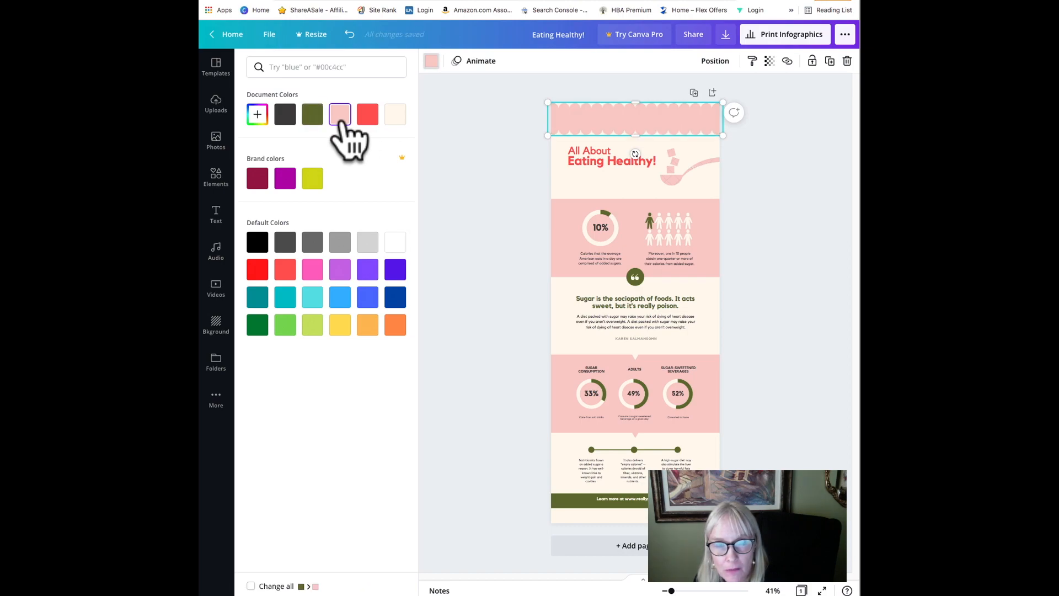
left_click(368, 117)
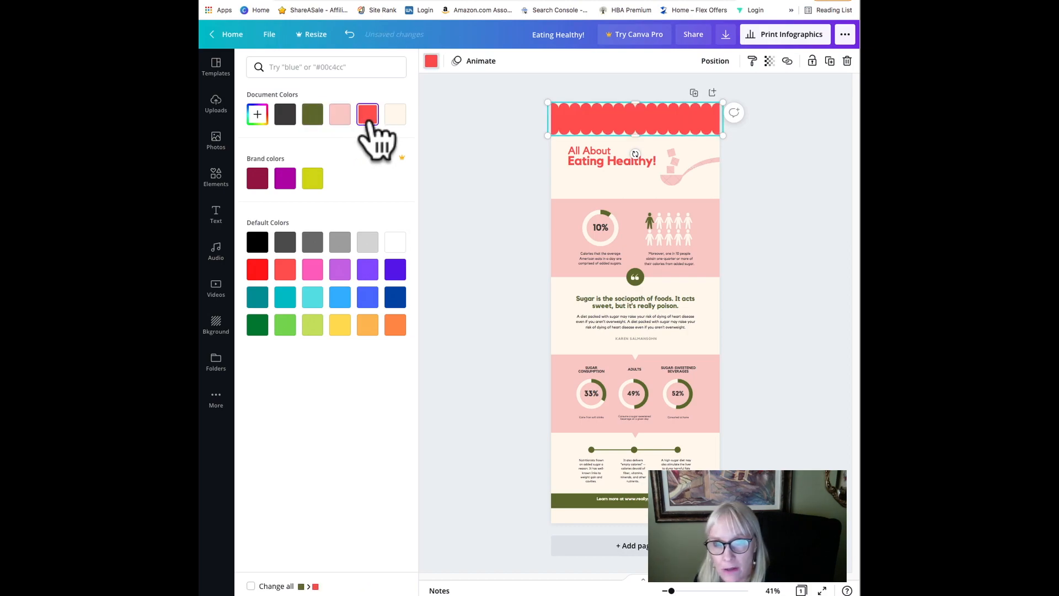
left_click(342, 118)
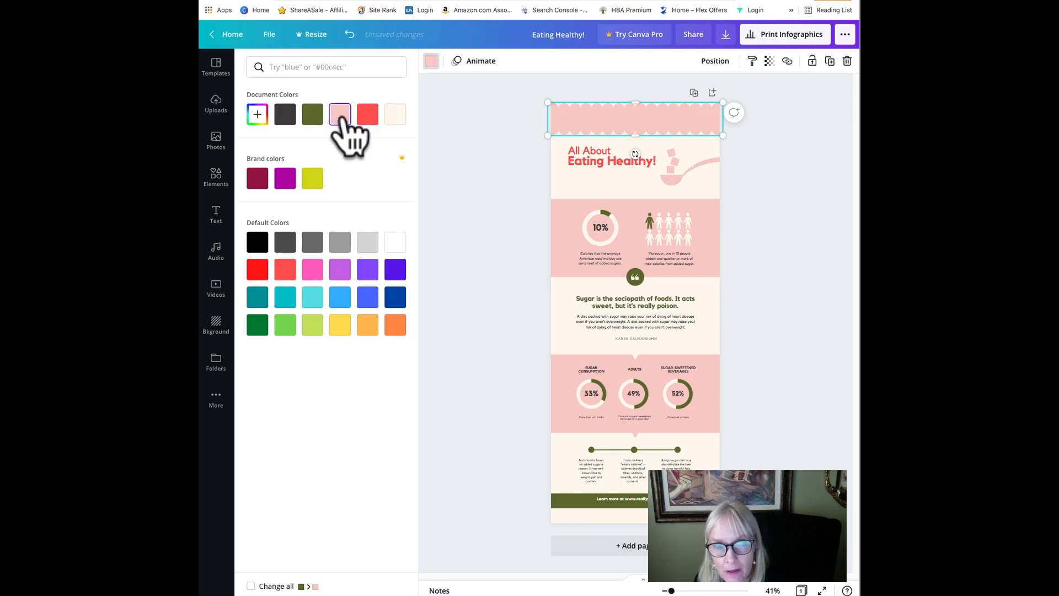
Remove the pink spoon and sugar cubes graphic beside the title from the page.
left_click(667, 182)
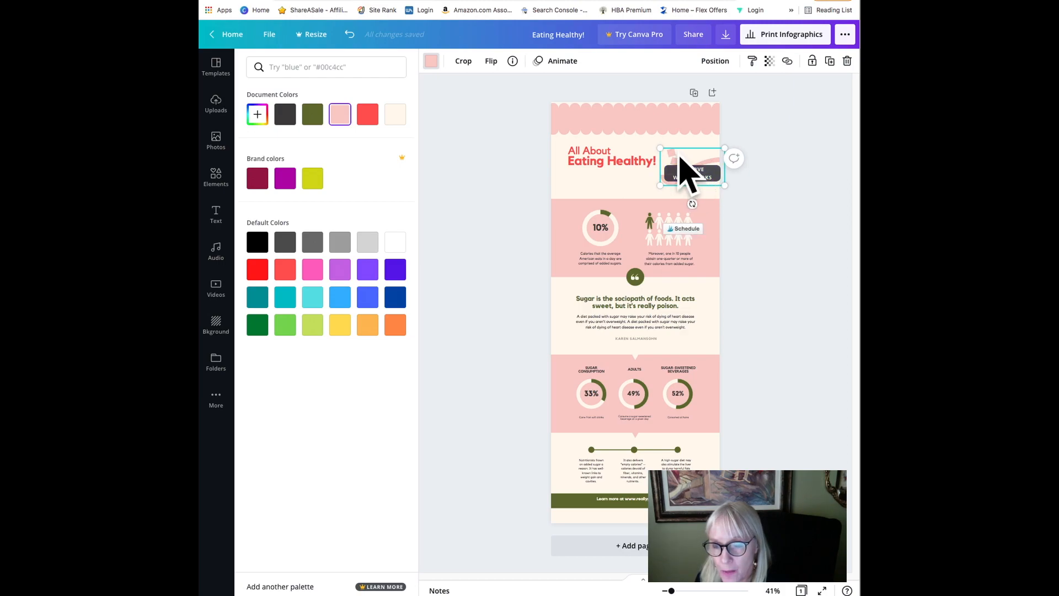
left_click_drag(668, 161, 255, 183)
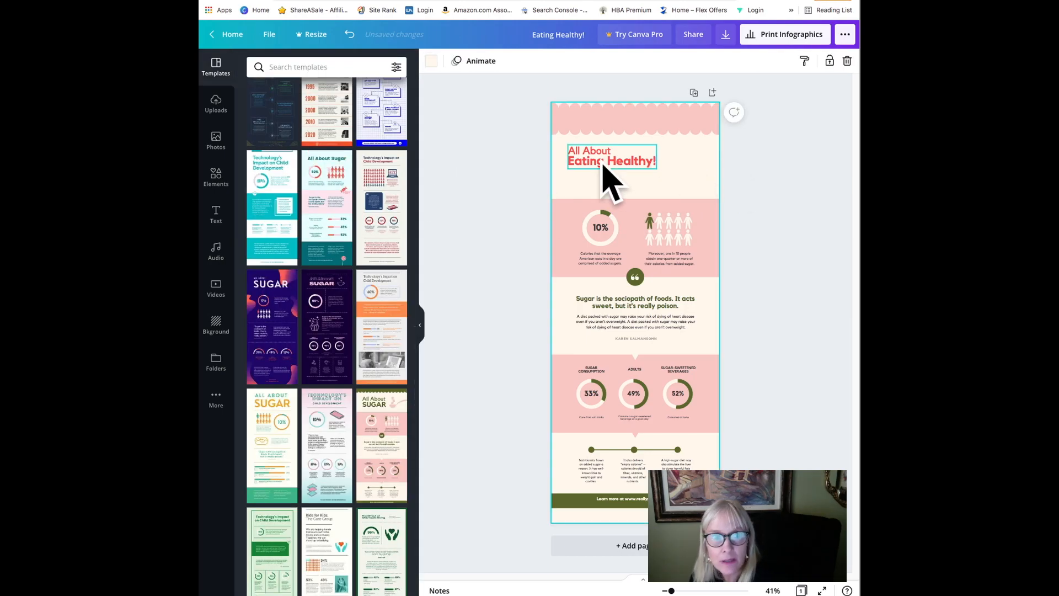
Add the pink lotus flower element beside the title and recolour both of its pink shades coral red.
left_click(216, 177)
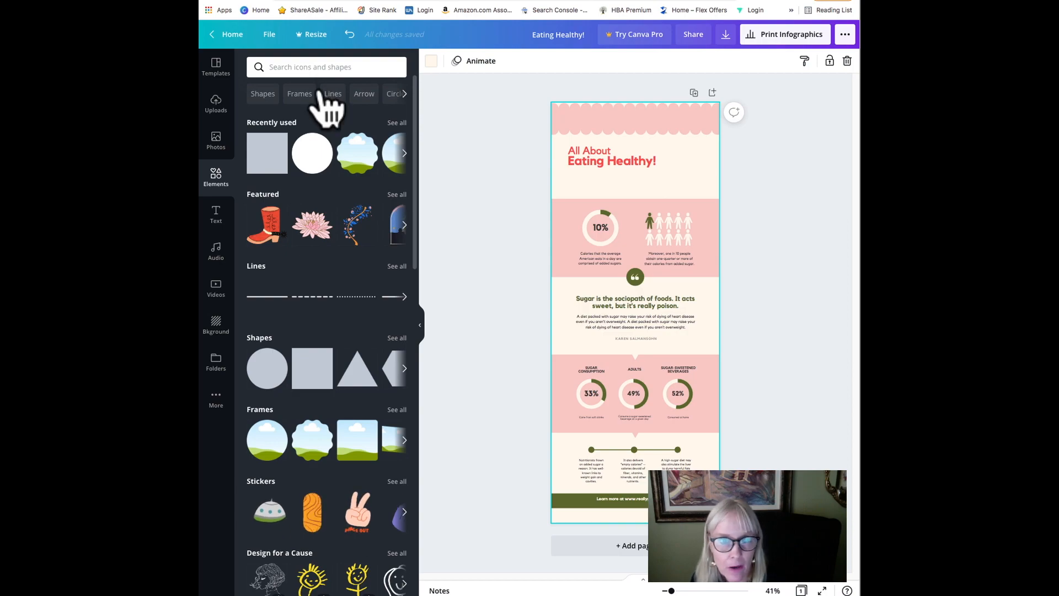
left_click_drag(314, 232, 688, 166)
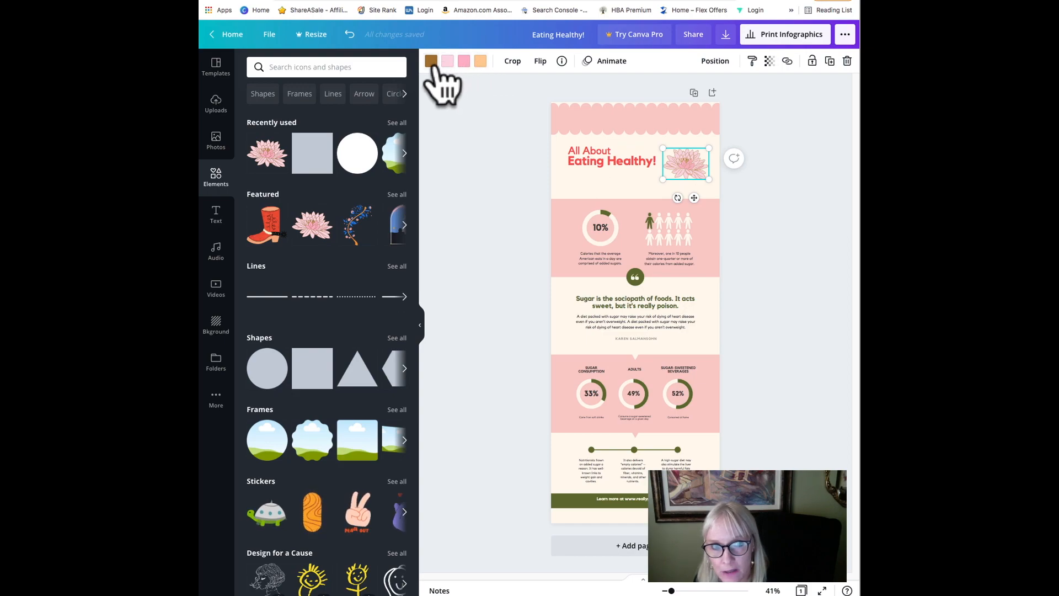
left_click(464, 61)
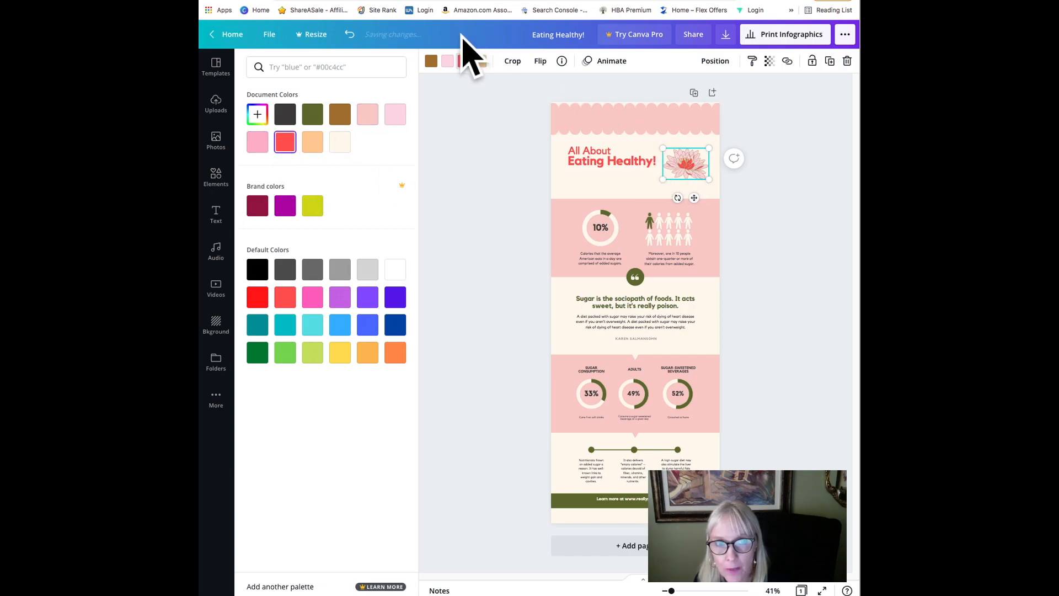
left_click(447, 63)
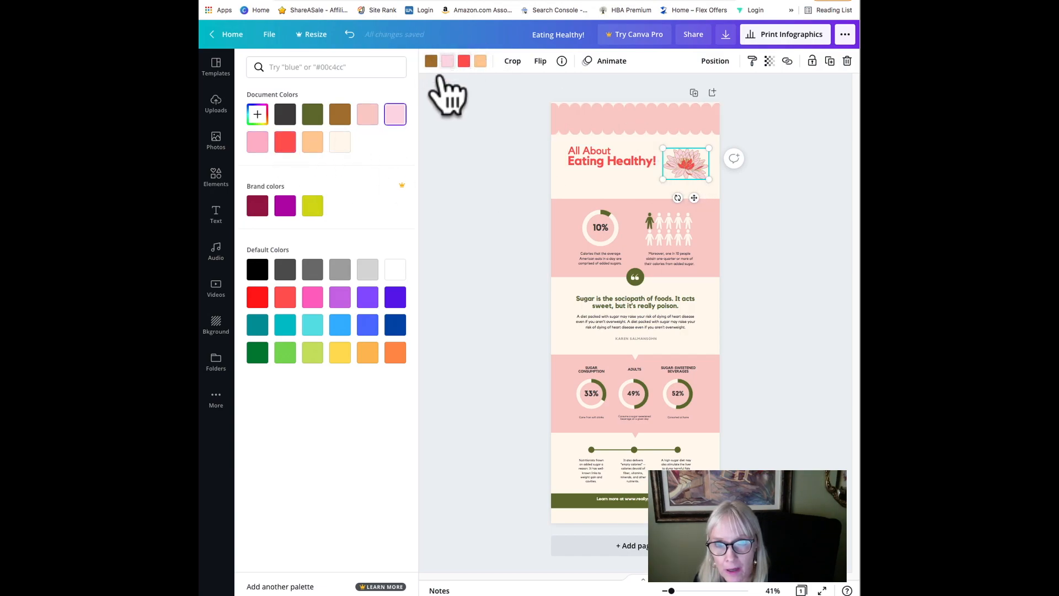
left_click(284, 142)
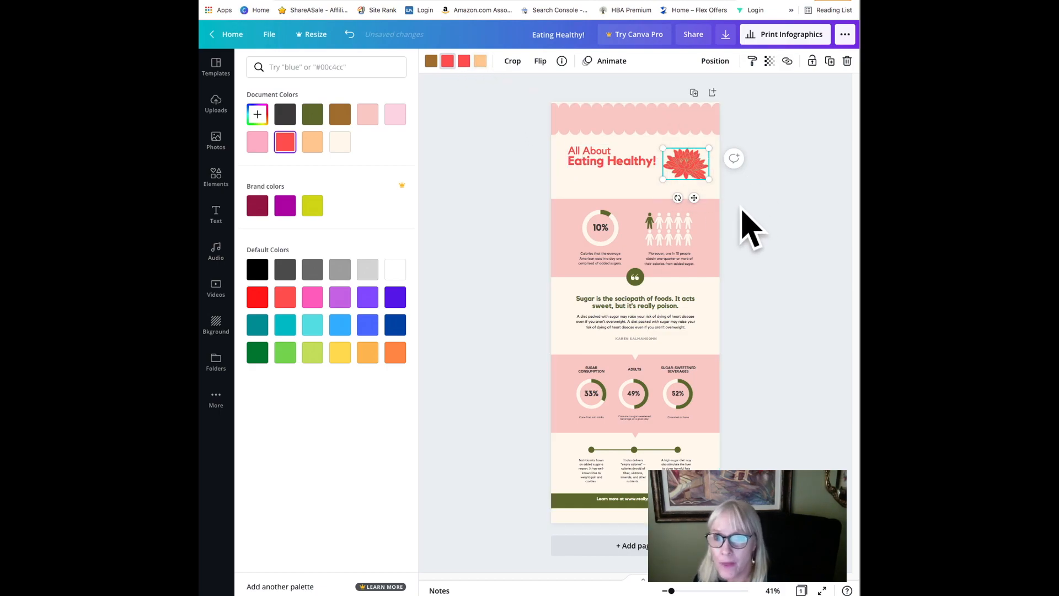
Search the photo library for birds.
left_click_drag(633, 131, 639, 118)
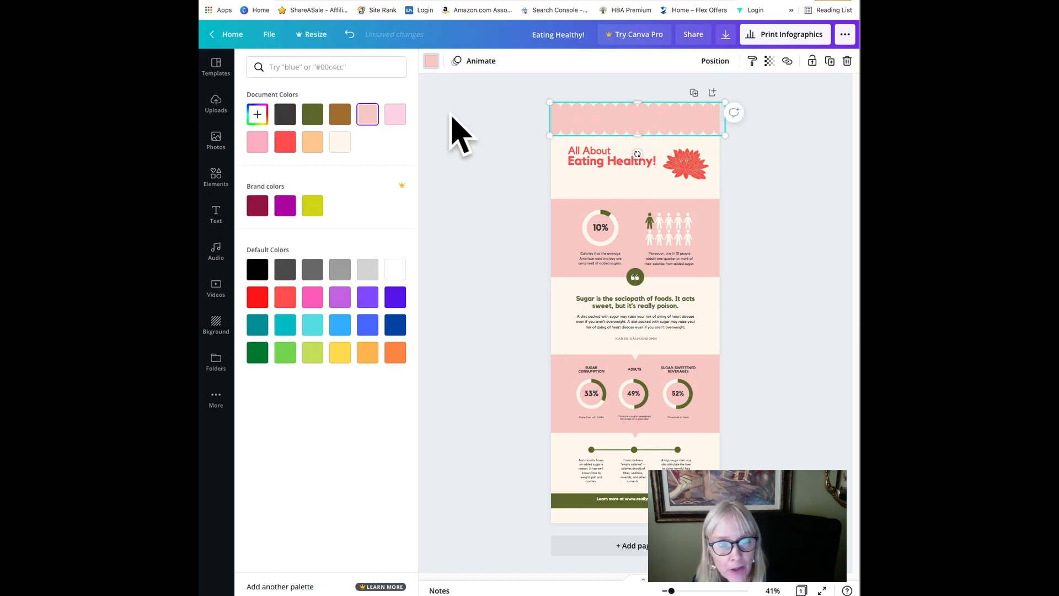
left_click(216, 142)
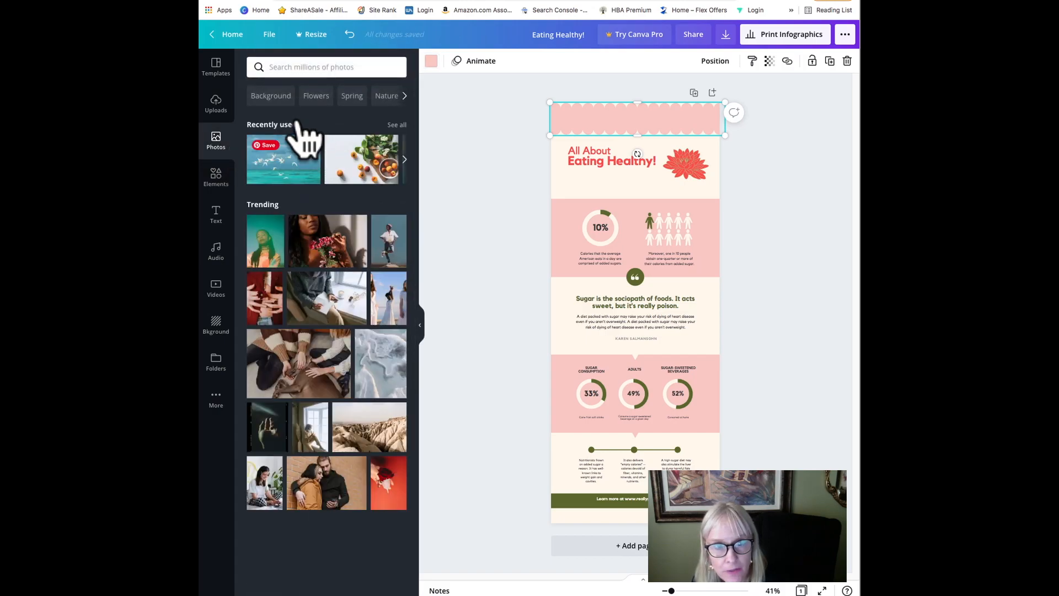
left_click(331, 66)
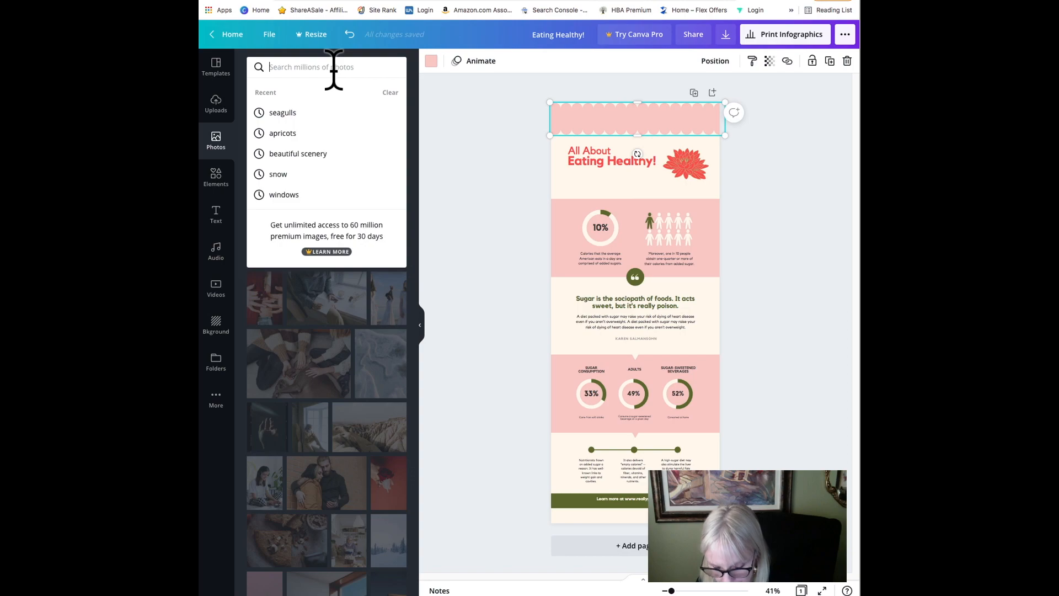
type("birds")
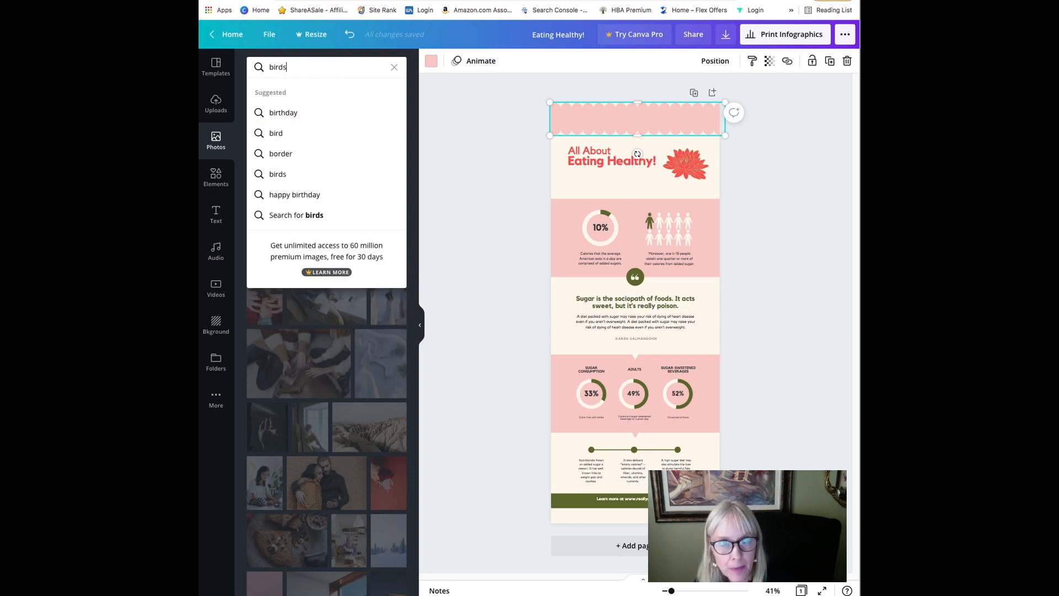
key("Return")
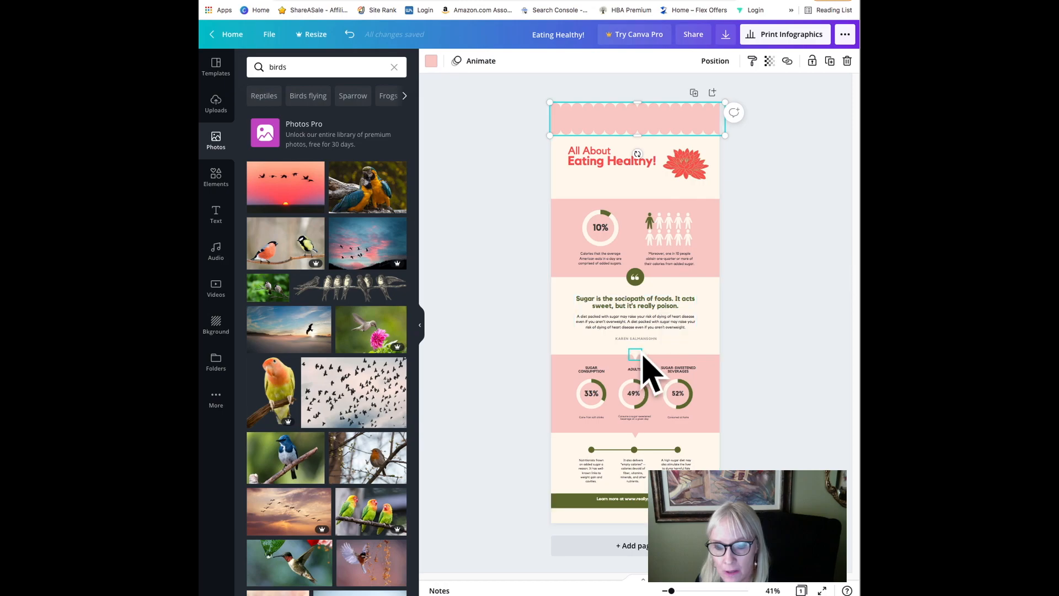
Search the photo library for "apple" instead.
left_click(270, 66)
key("BackSpace")
type("apple")
key("Return")
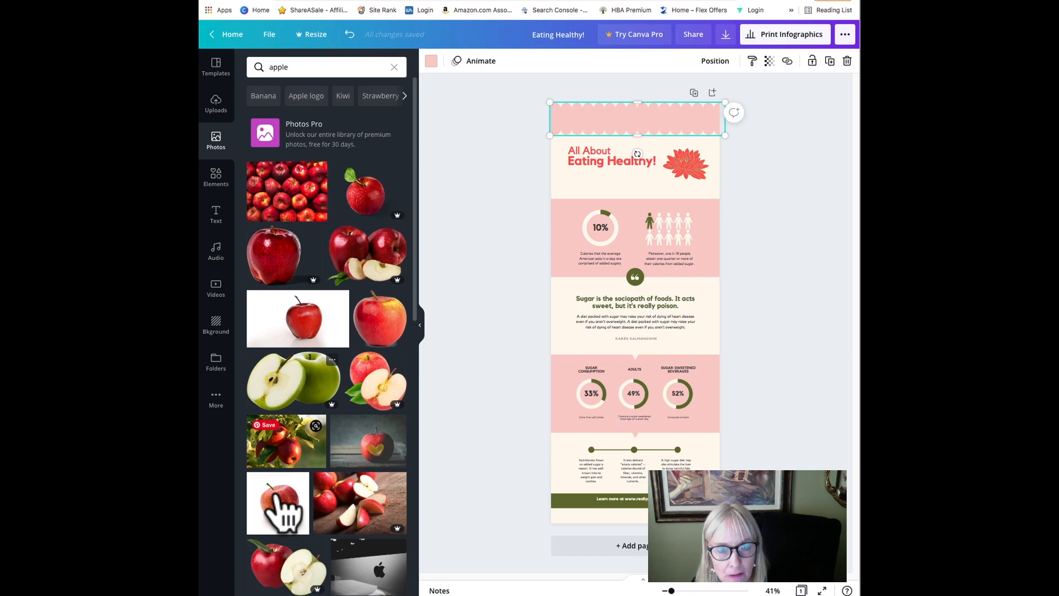
Add the photo of piled red apples to the page and remove the lotus flower beside the title.
left_click_drag(535, 154, 683, 162)
left_click_drag(758, 145, 682, 202)
left_click_drag(694, 156, 336, 207)
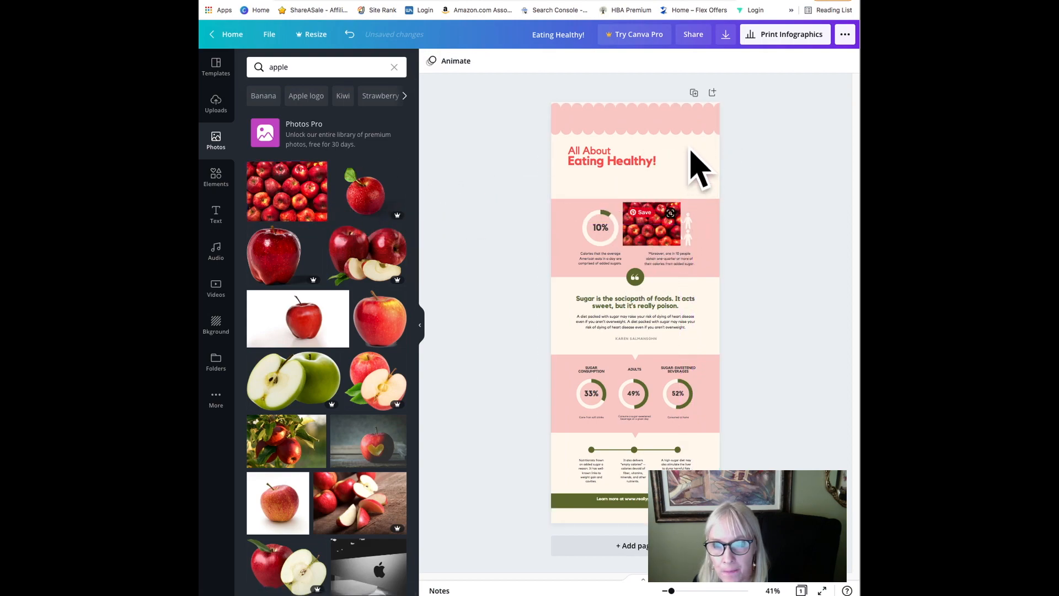
Place the apples photo to the right of the title and shift the title slightly left to make room.
left_click_drag(643, 243, 641, 164)
left_click(604, 162)
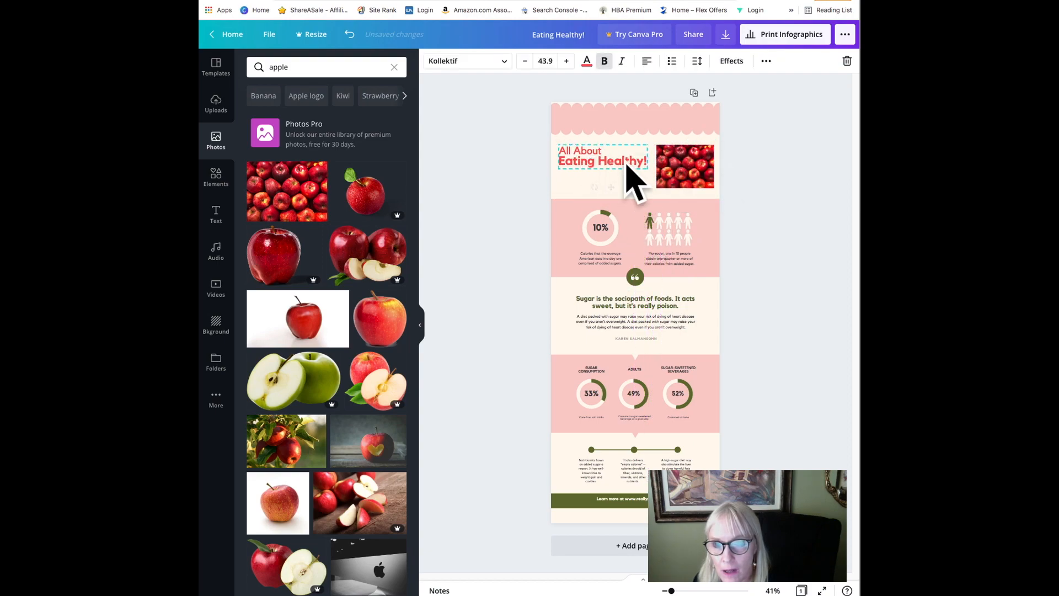
left_click_drag(689, 175, 685, 167)
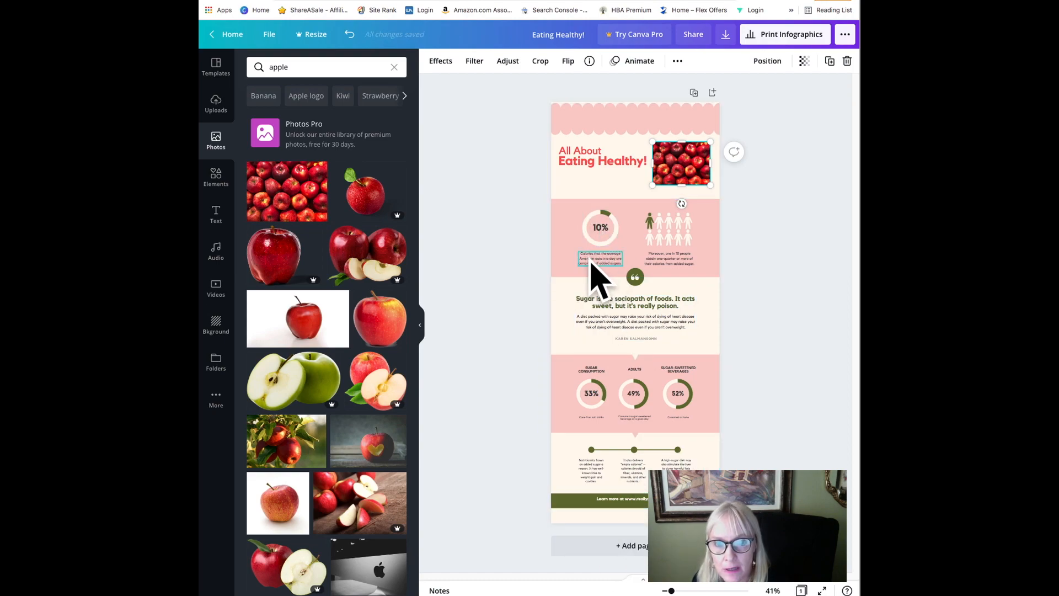
Widen and enlarge the calories caption under the 10% ring, and reposition the ring centred above it.
left_click(620, 265)
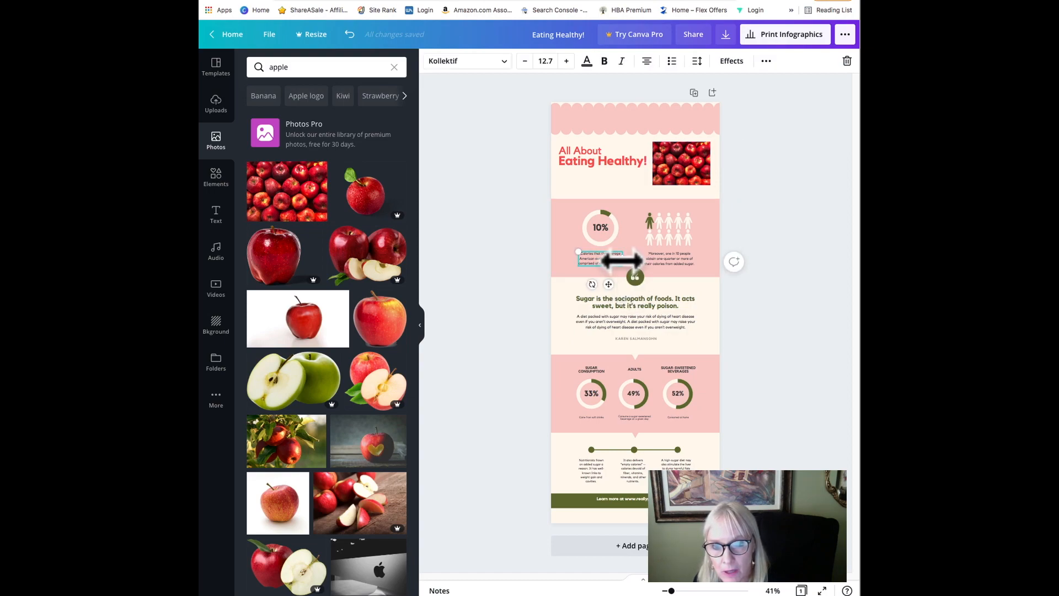
left_click_drag(630, 256, 640, 254)
left_click_drag(570, 246, 553, 255)
left_click_drag(606, 223, 600, 230)
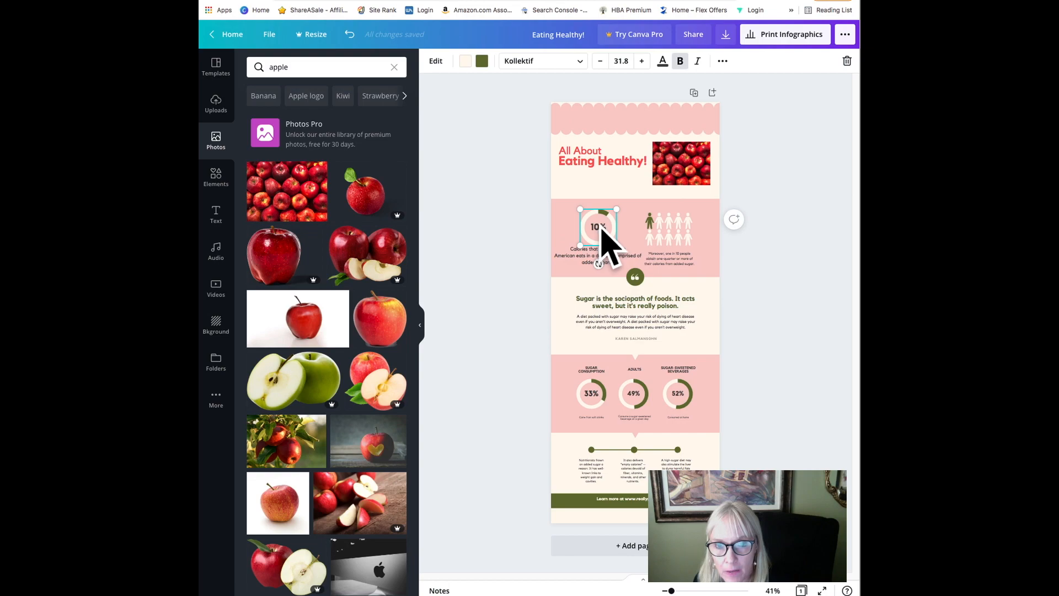
left_click_drag(604, 229, 620, 241)
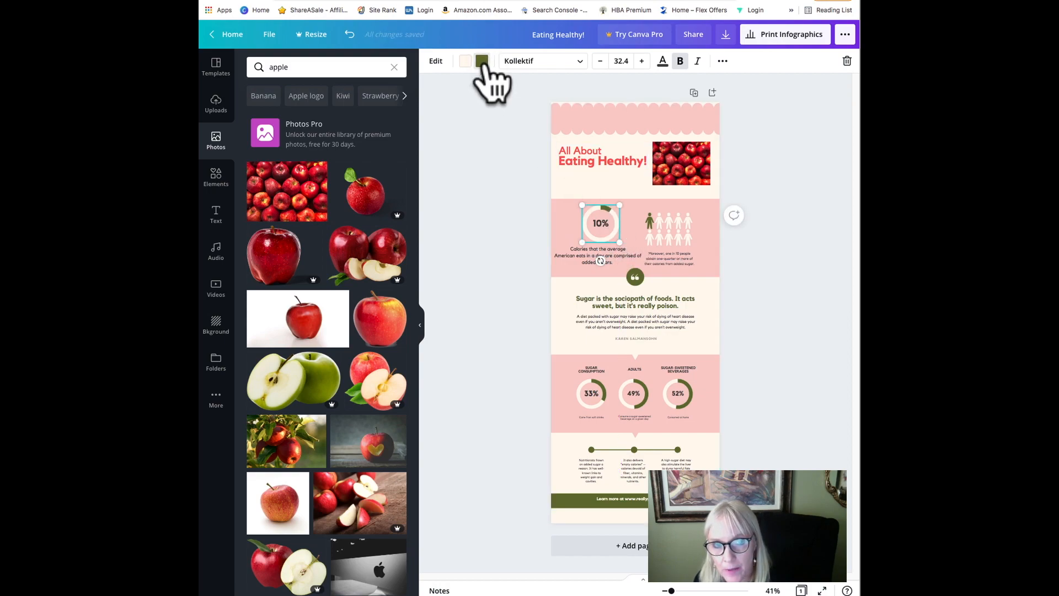
Recolour the 10% ring's green segment and the cream people icons coral red.
left_click(482, 62)
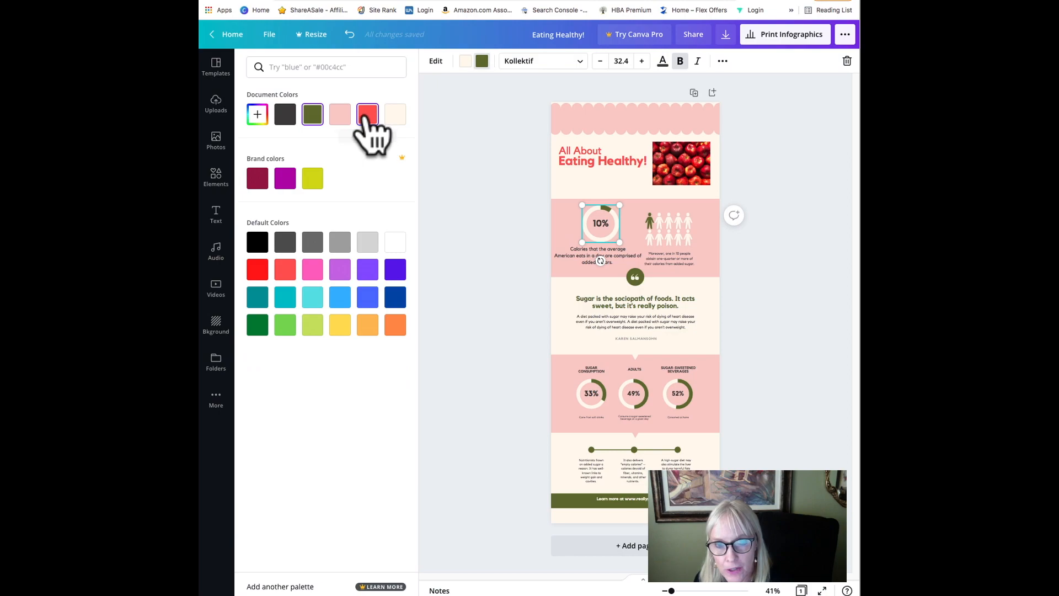
left_click(367, 115)
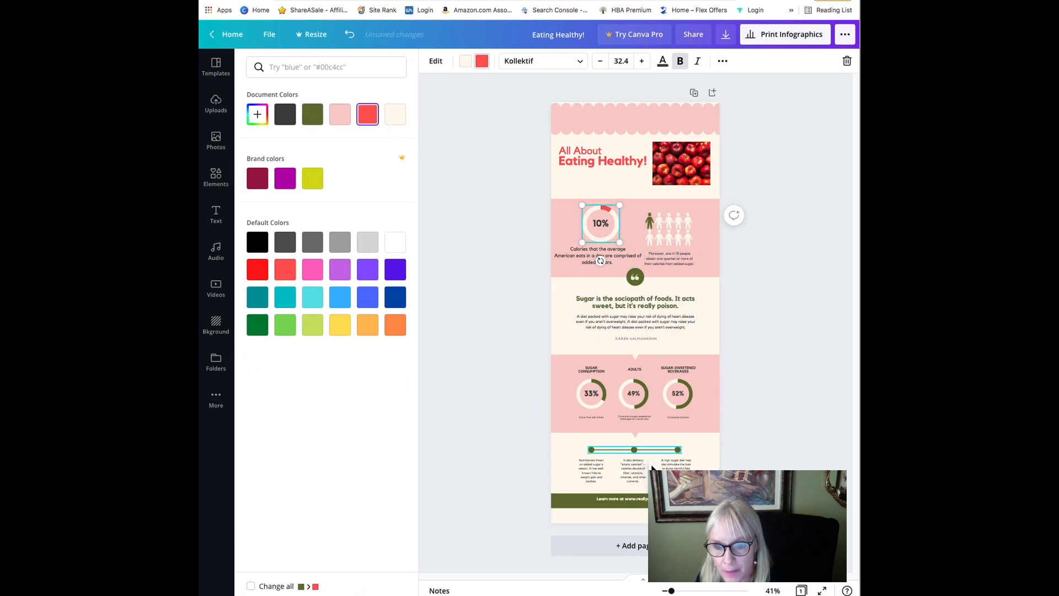
left_click(649, 218)
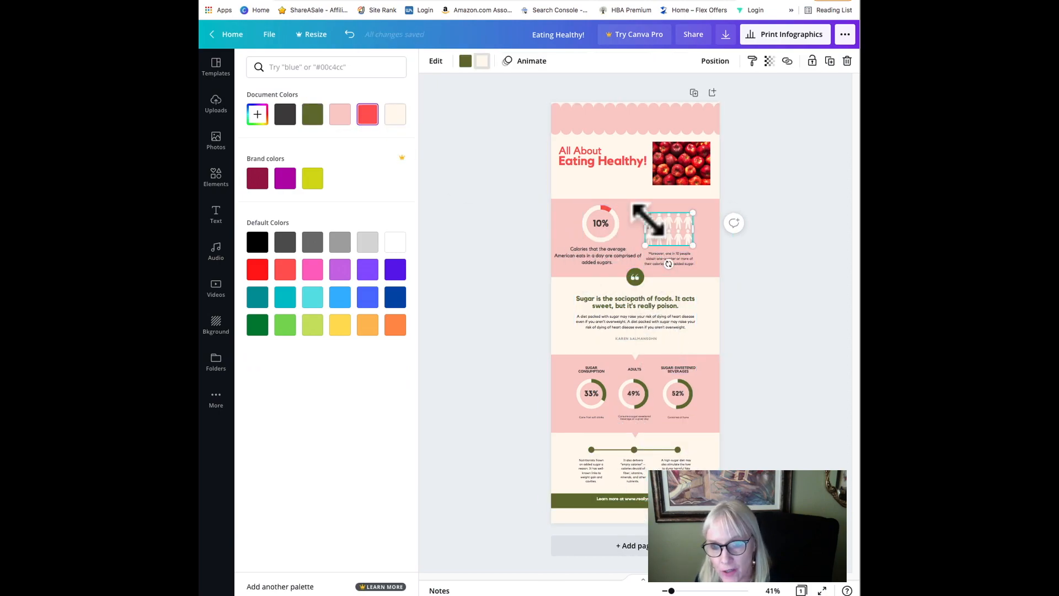
left_click(367, 114)
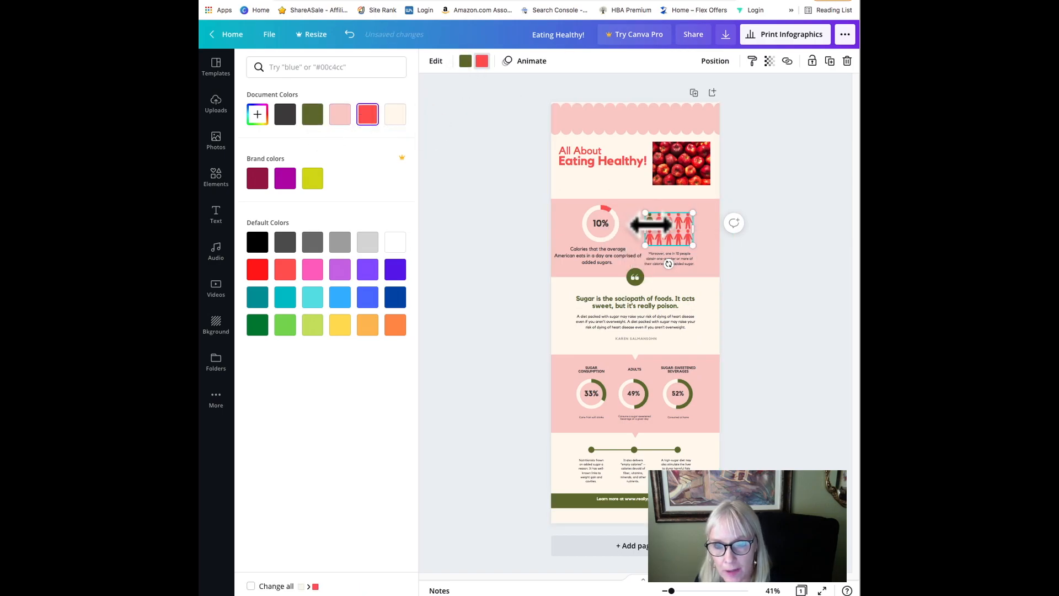
Widen the caption under the people icons and move the icons up slightly above it.
left_click(661, 259)
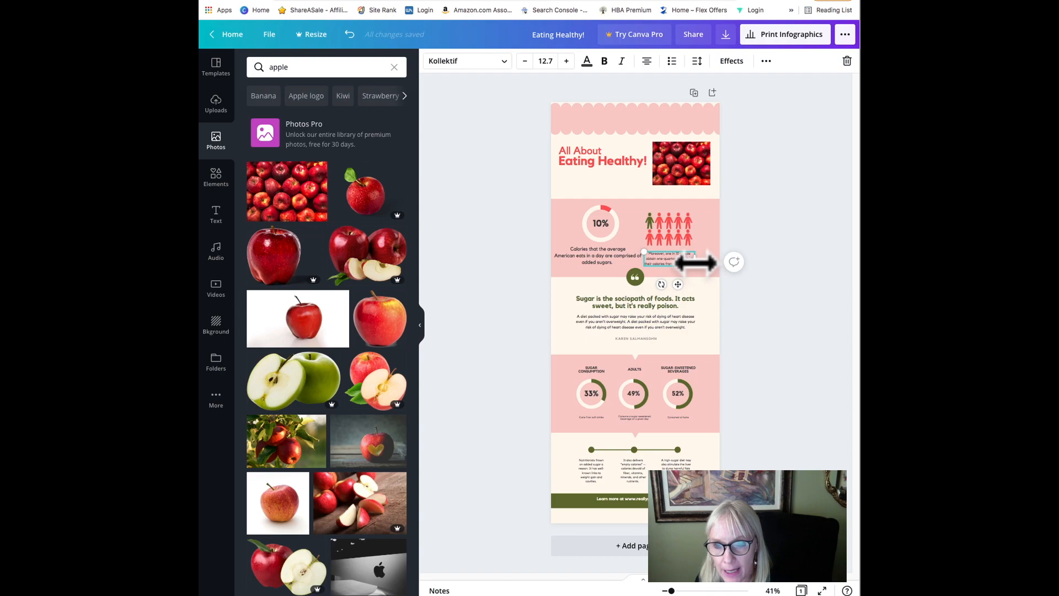
left_click_drag(706, 262, 660, 250)
left_click(673, 224)
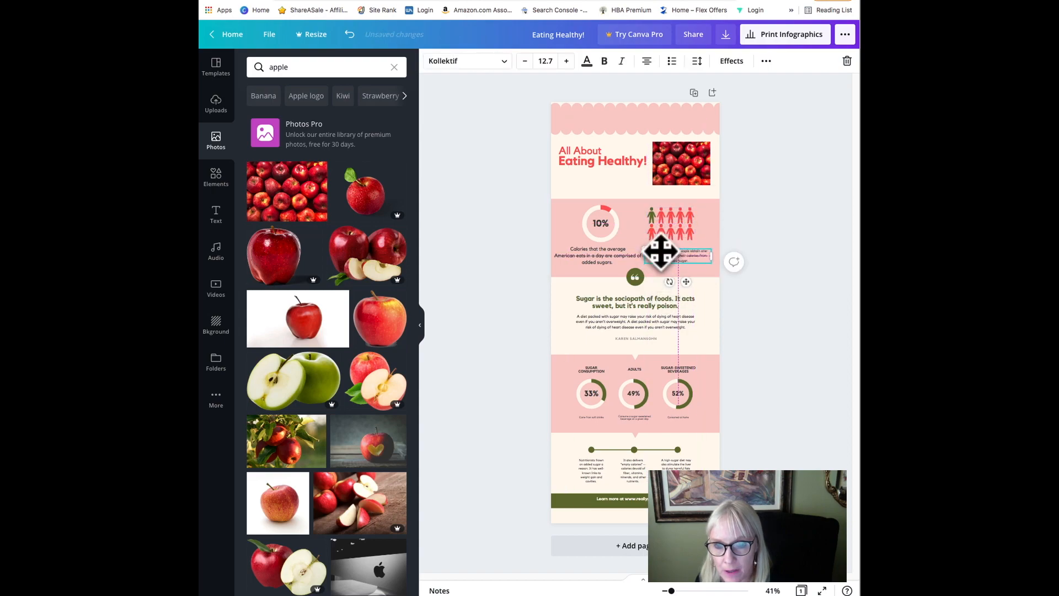
Narrow the calories caption under the 10% ring to clear its neighbour and set its font to Poppins Bold.
left_click_drag(689, 264, 617, 259)
left_click(610, 256)
left_click(616, 260)
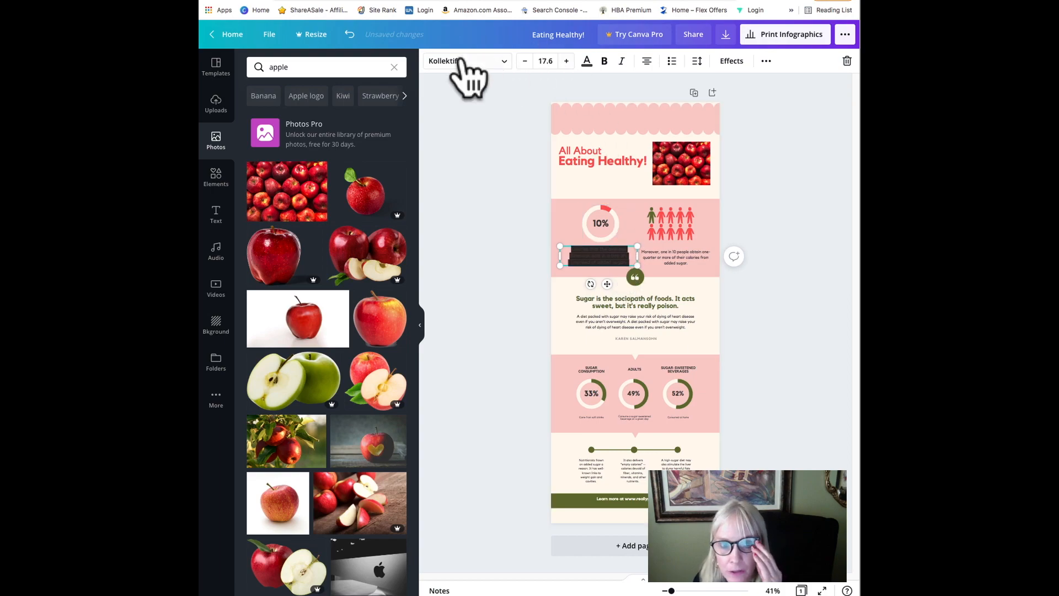
left_click(502, 63)
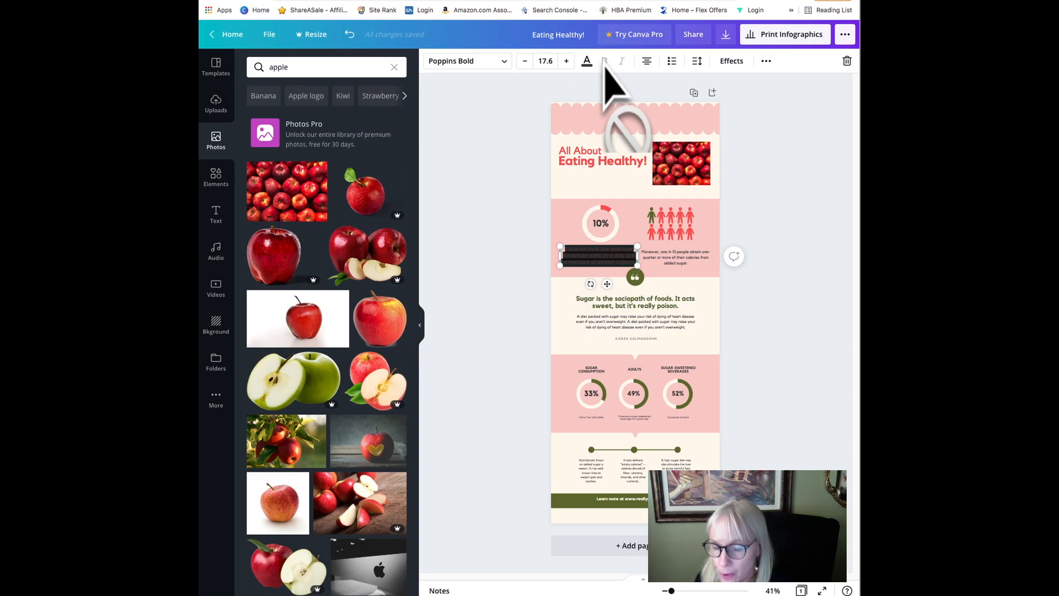
Move the caption under the people icons up, closer to the icons.
left_click(682, 264)
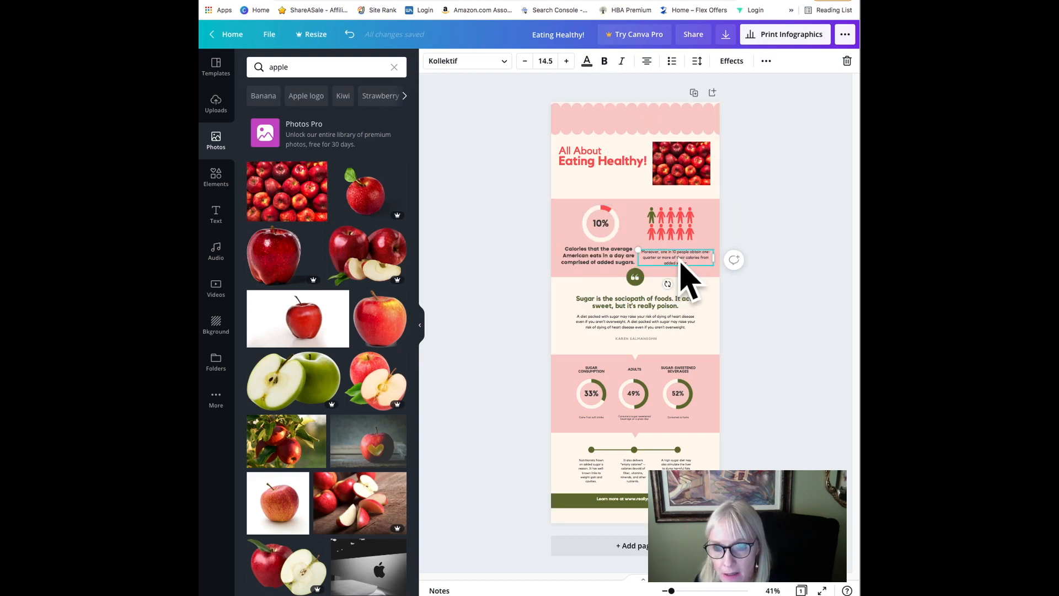
left_click_drag(682, 263, 683, 256)
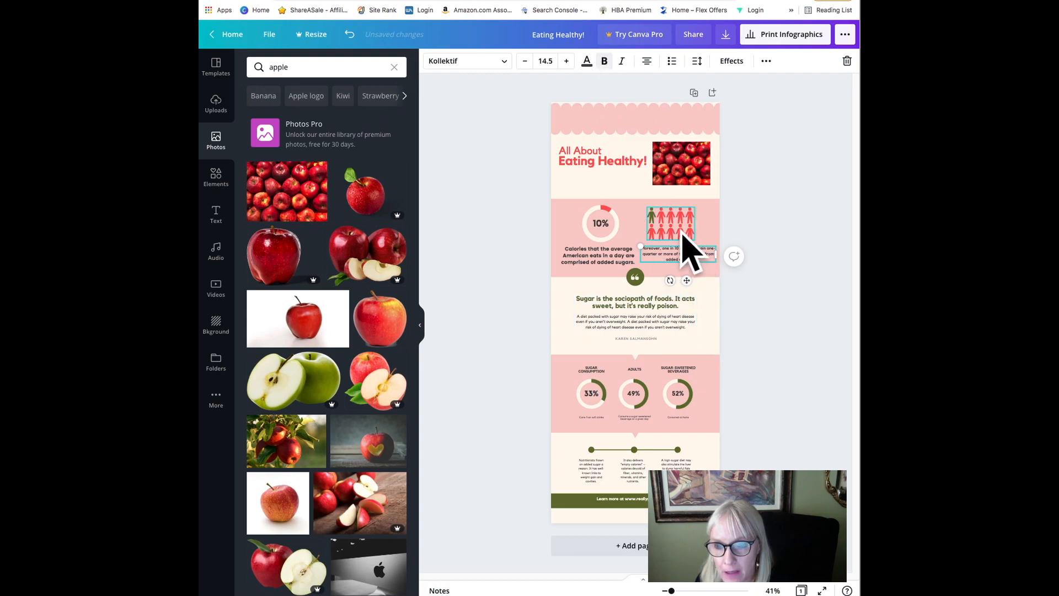
Enlarge the caption under the people icons to font size 18.5 and arrange it beside the calories caption without overlap.
double_click(693, 255)
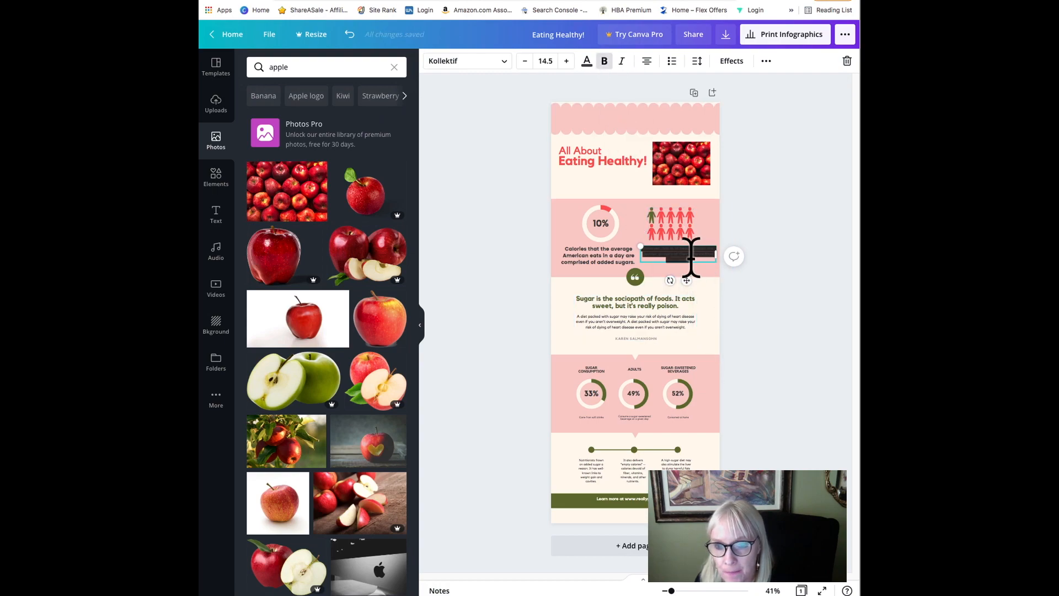
left_click(592, 257)
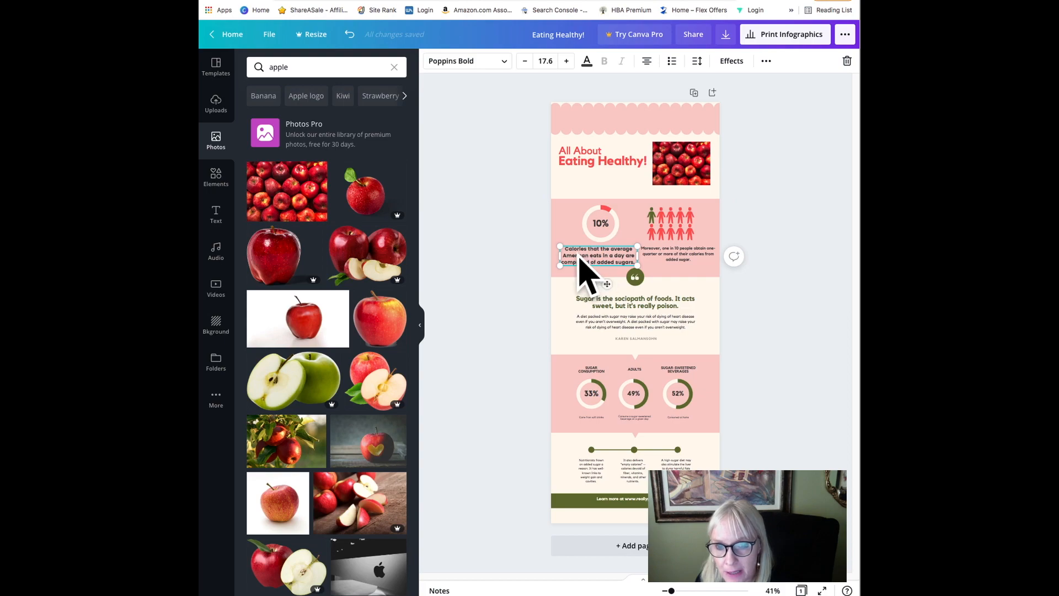
left_click(687, 254)
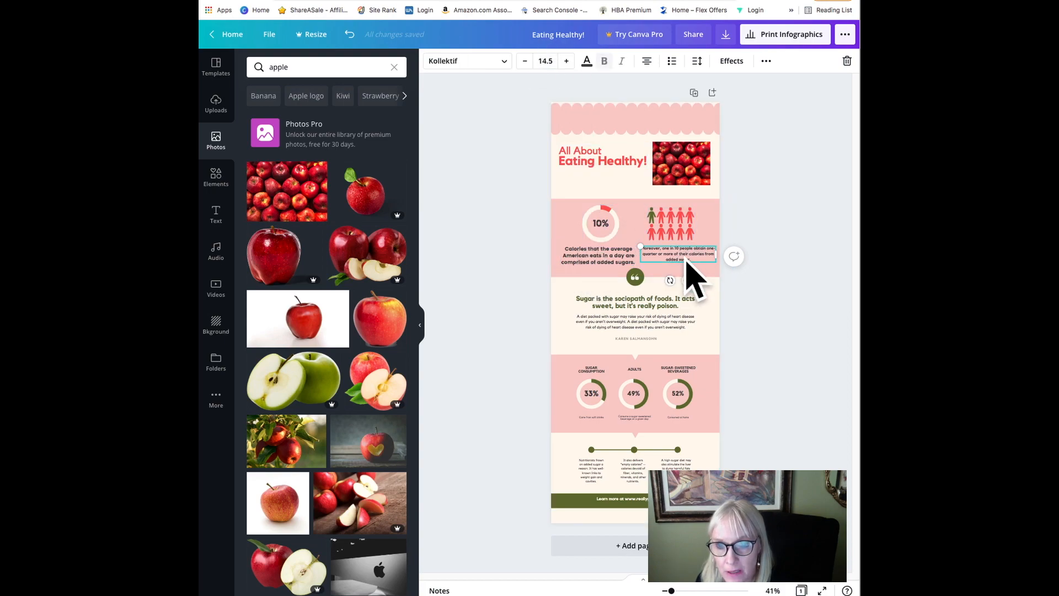
left_click(566, 62)
left_click(526, 62)
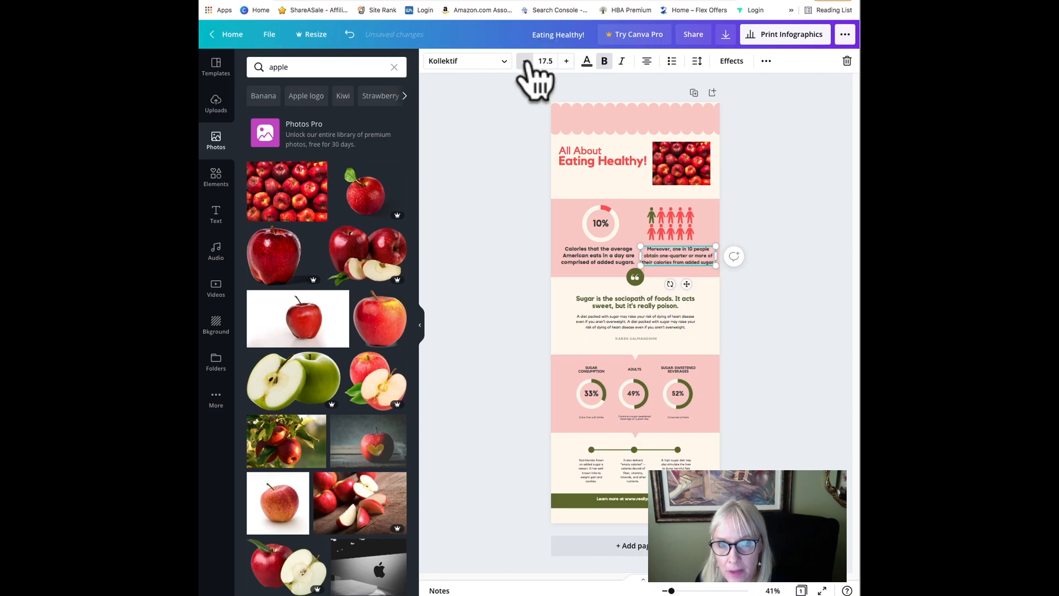
left_click(593, 255)
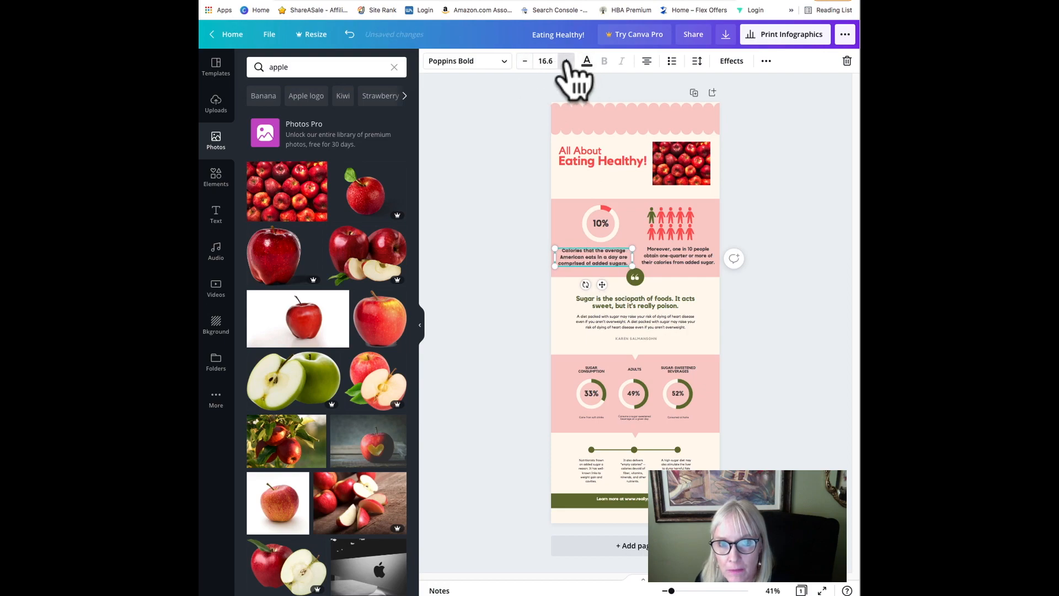
left_click_drag(671, 260, 719, 243)
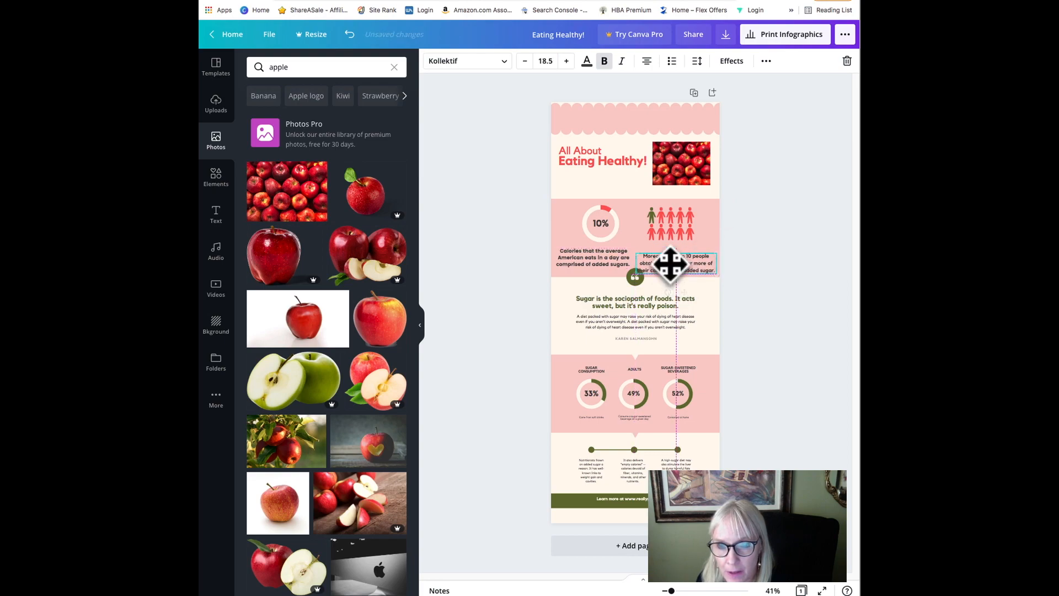
Recolour the quotation mark circle and the sugar quote heading below it coral red.
left_click(635, 277)
left_click(428, 62)
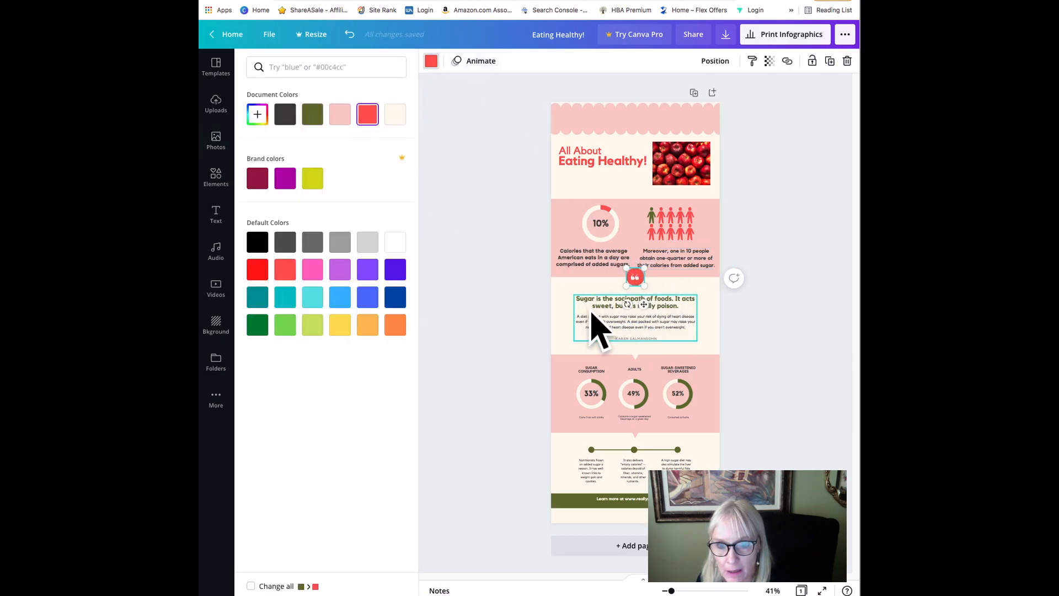
left_click(609, 309)
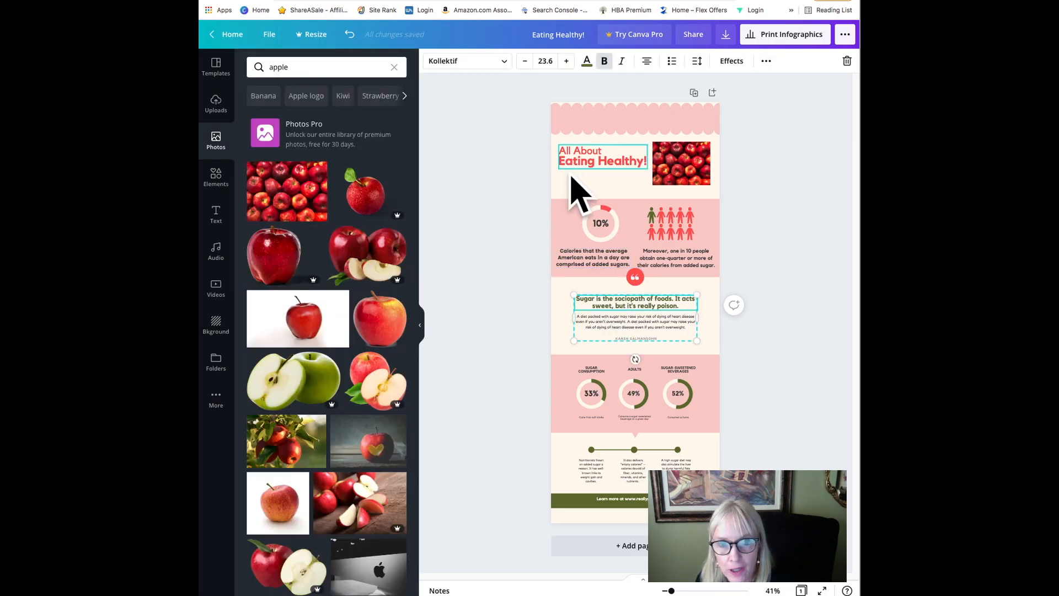
double_click(687, 309)
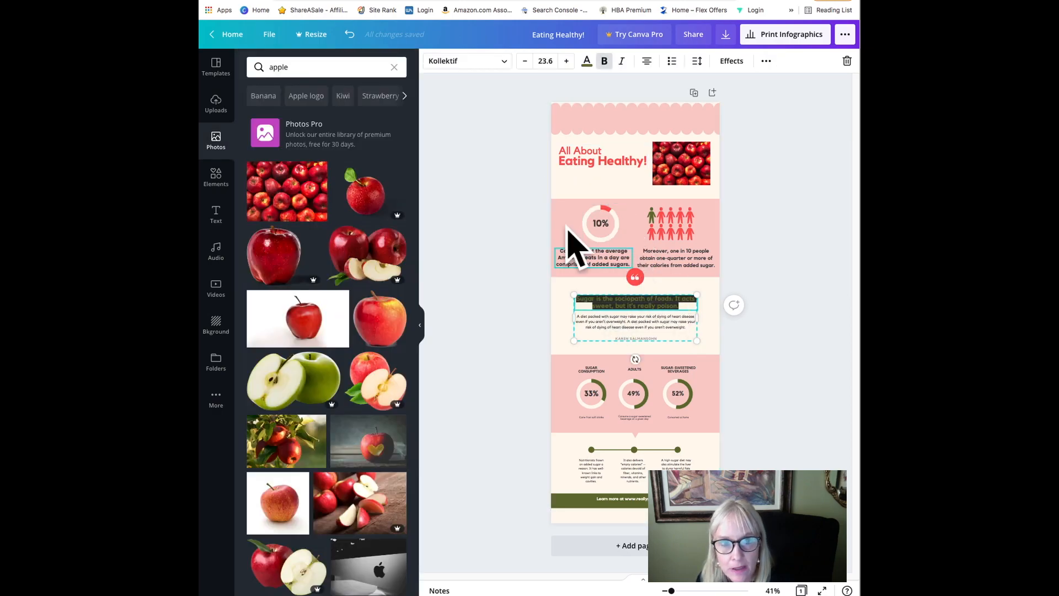
left_click(586, 62)
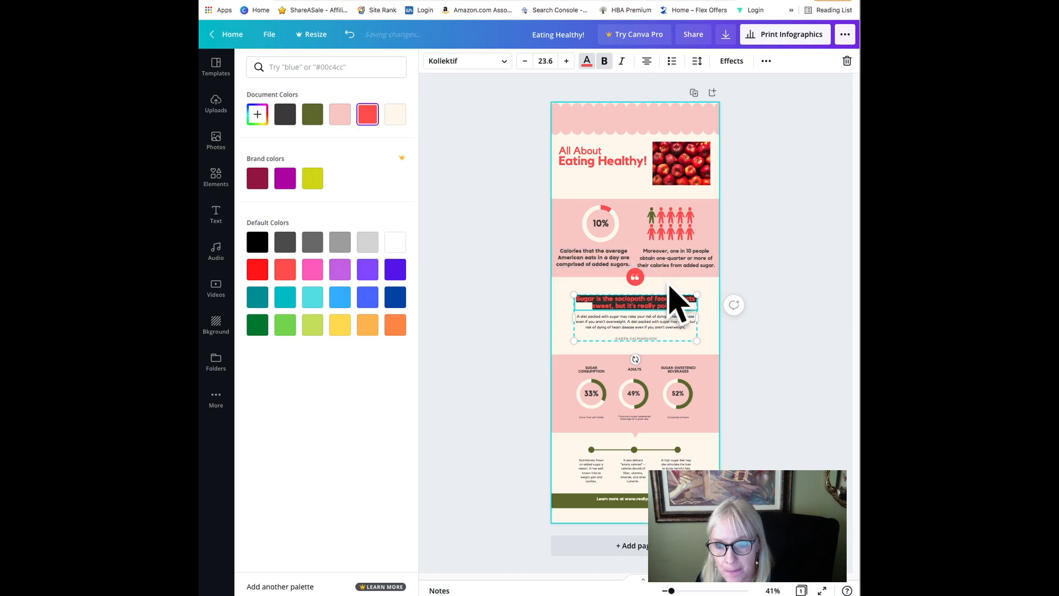
Scale up the quote text block to nearly the full page width, bringing its heading to font size 31.
left_click_drag(707, 284, 710, 279)
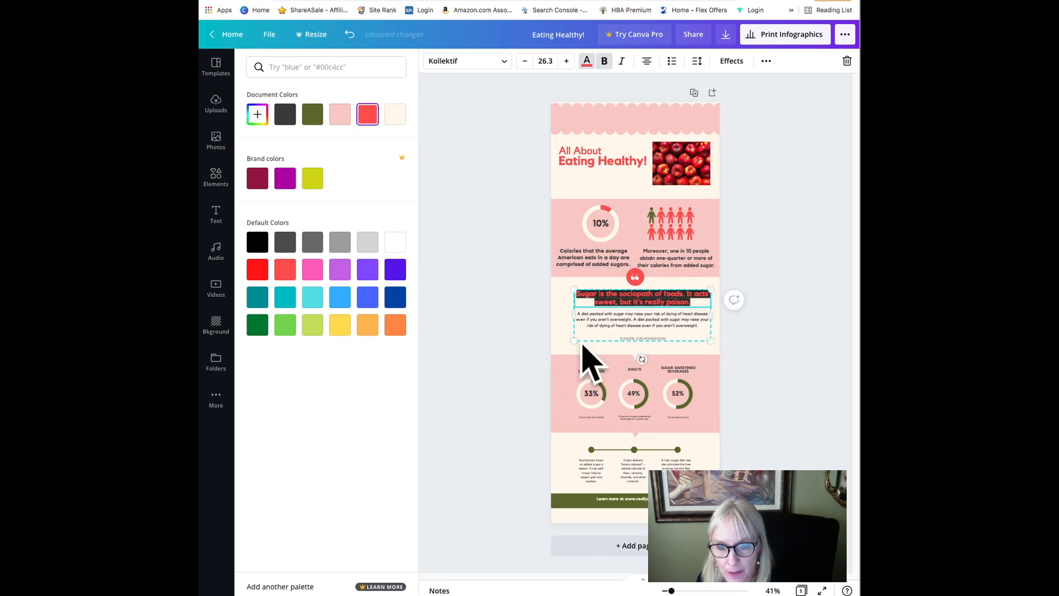
left_click_drag(572, 343, 557, 355)
left_click_drag(711, 347, 707, 351)
left_click_drag(557, 350, 555, 351)
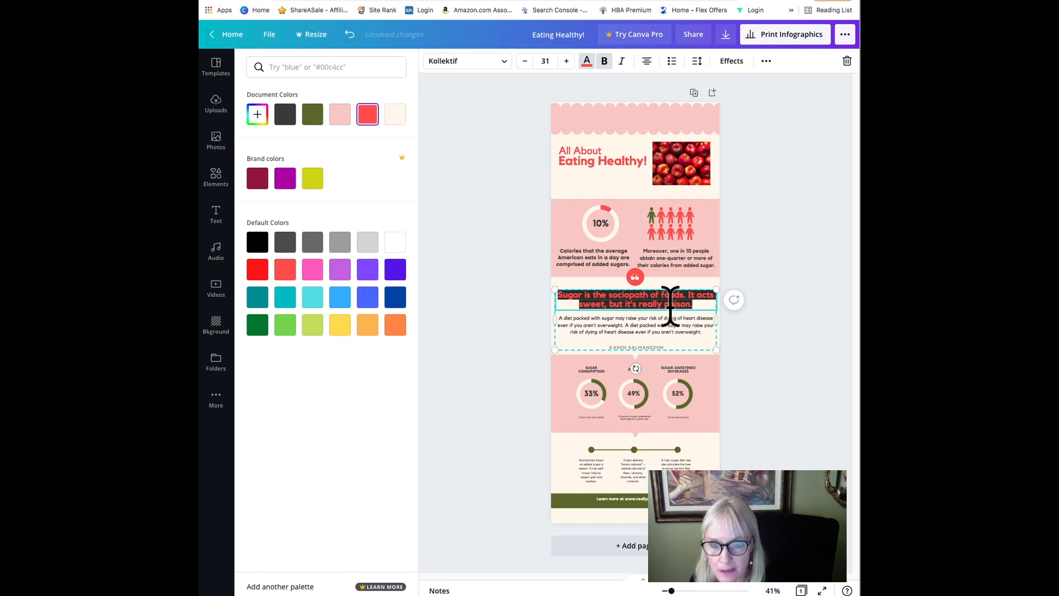
Delete the author name line beneath the quote paragraph.
left_click(635, 331)
left_click(664, 347)
left_click_drag(609, 347, 613, 347)
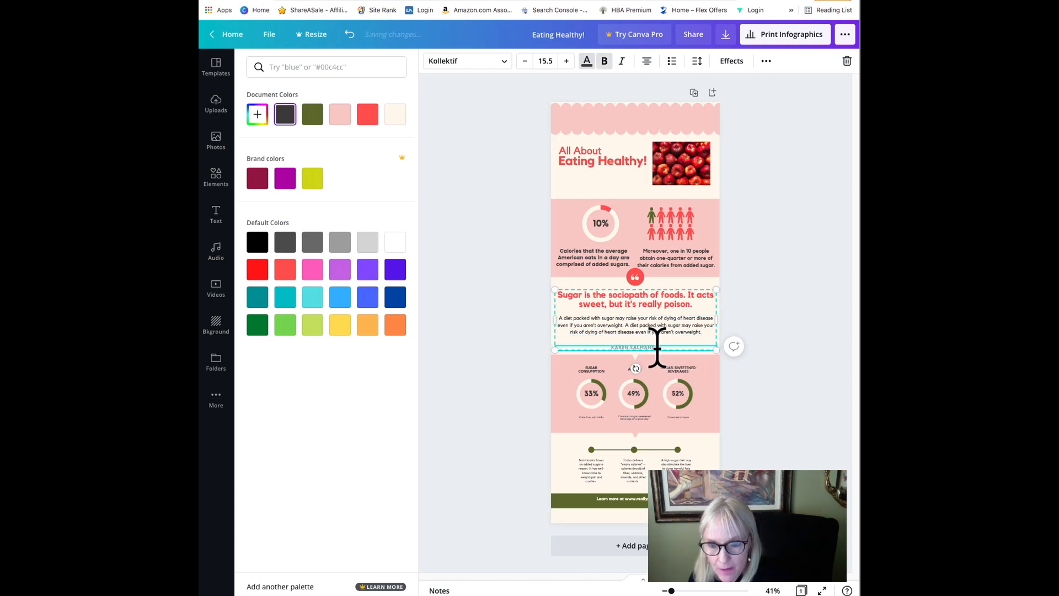
key("BackSpace")
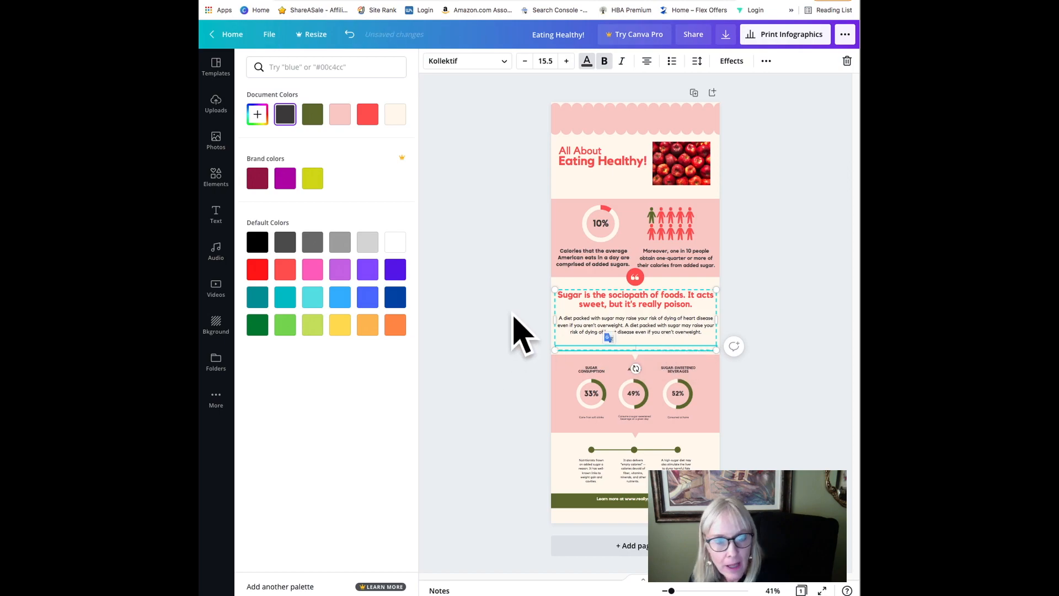
Look through the stock videos, the uploaded media with its upload sources, and the audio library.
left_click(218, 293)
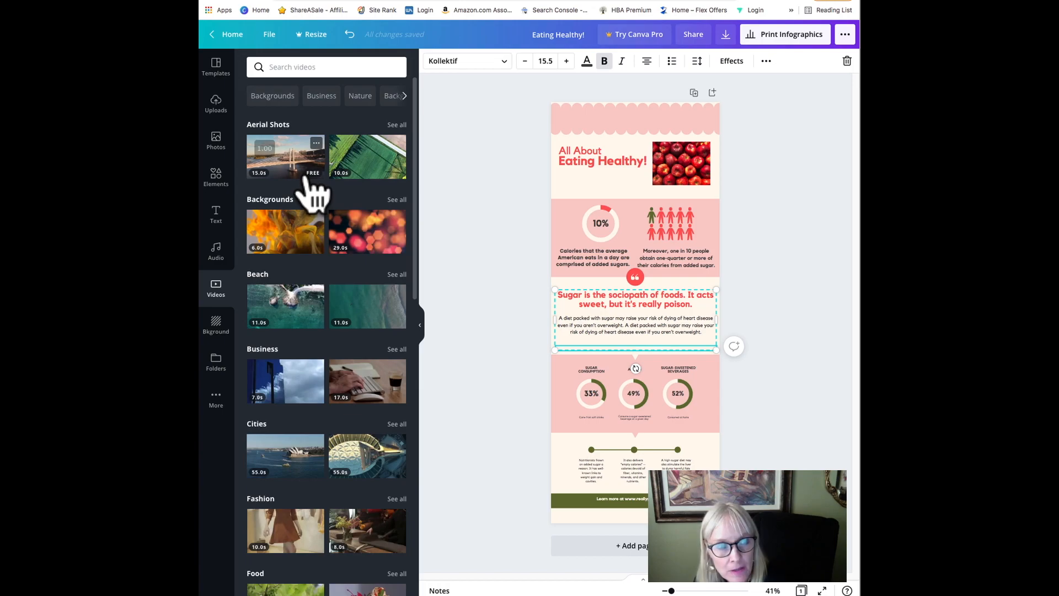
left_click(216, 103)
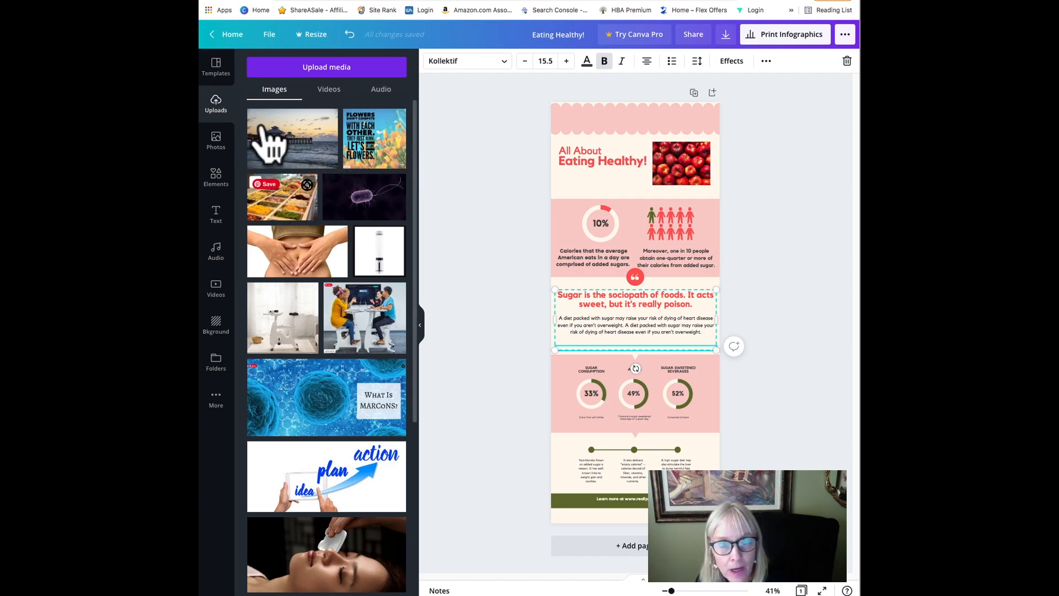
left_click(328, 69)
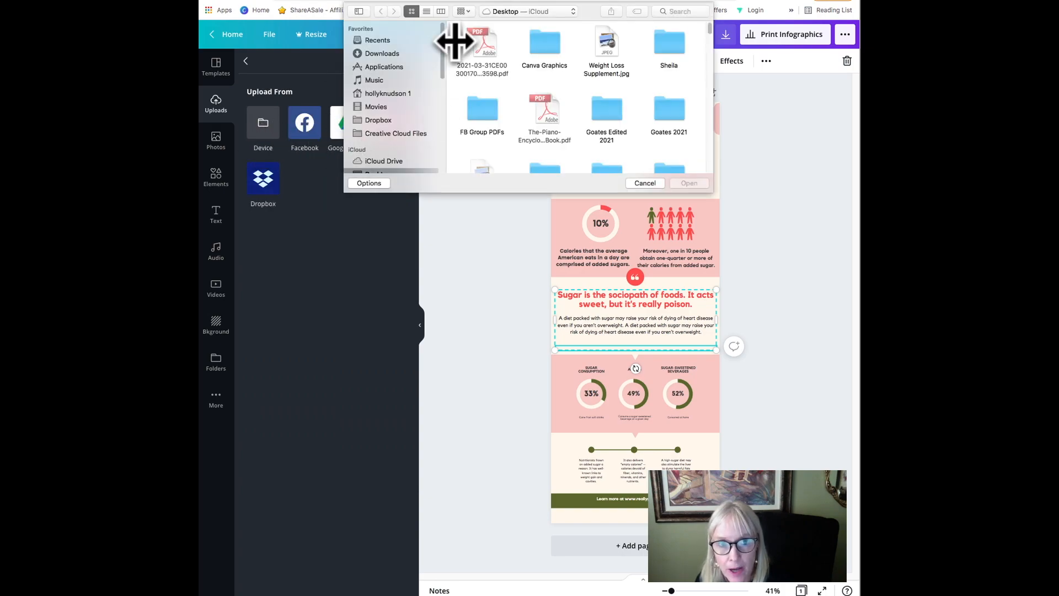
left_click(647, 184)
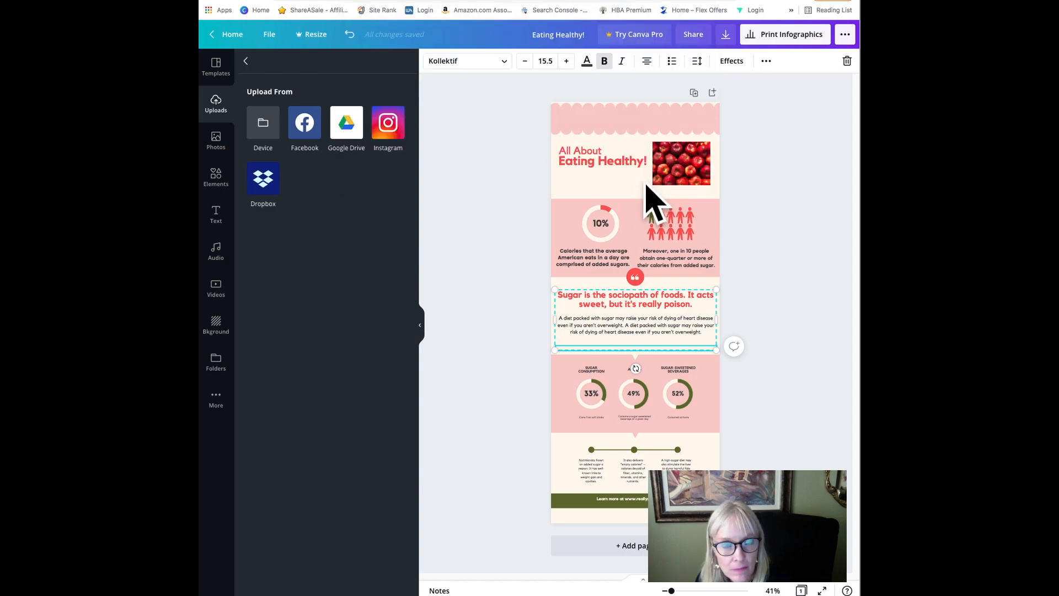
left_click(219, 263)
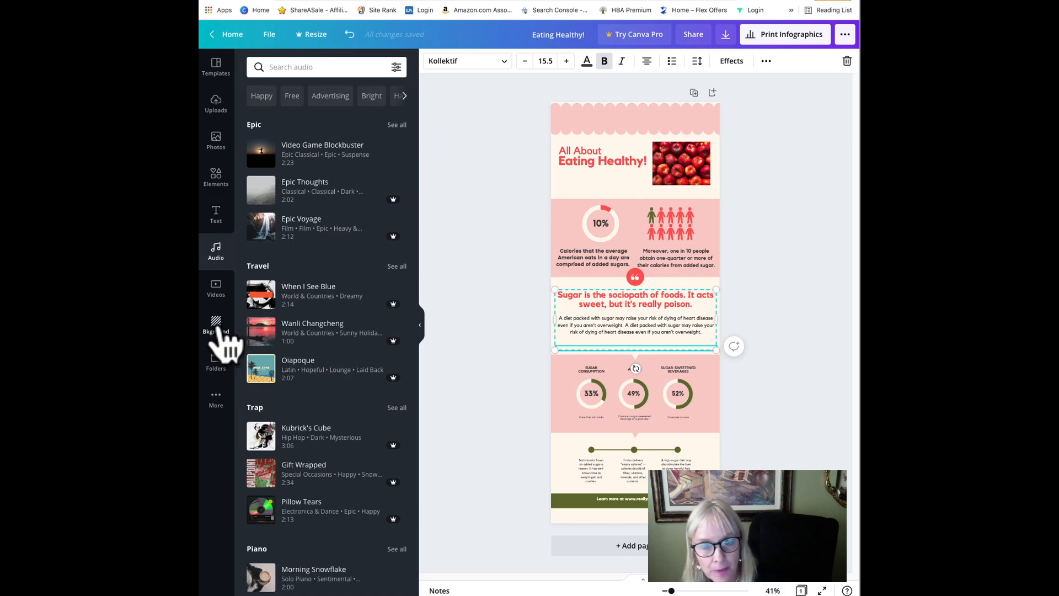
Try the coral-to-pink gradient as the page background and undo it.
left_click(216, 320)
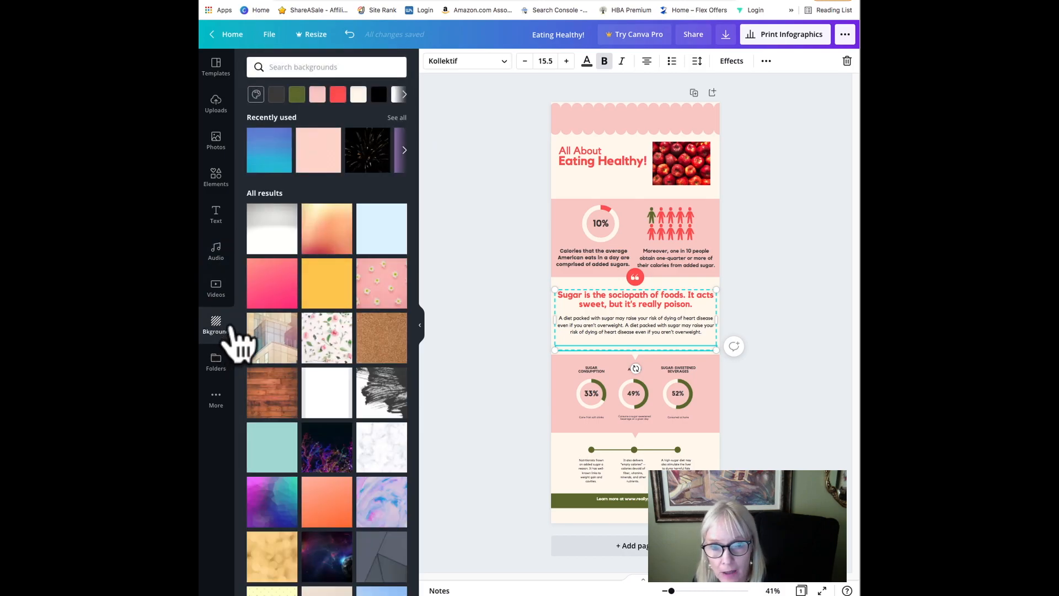
left_click(284, 287)
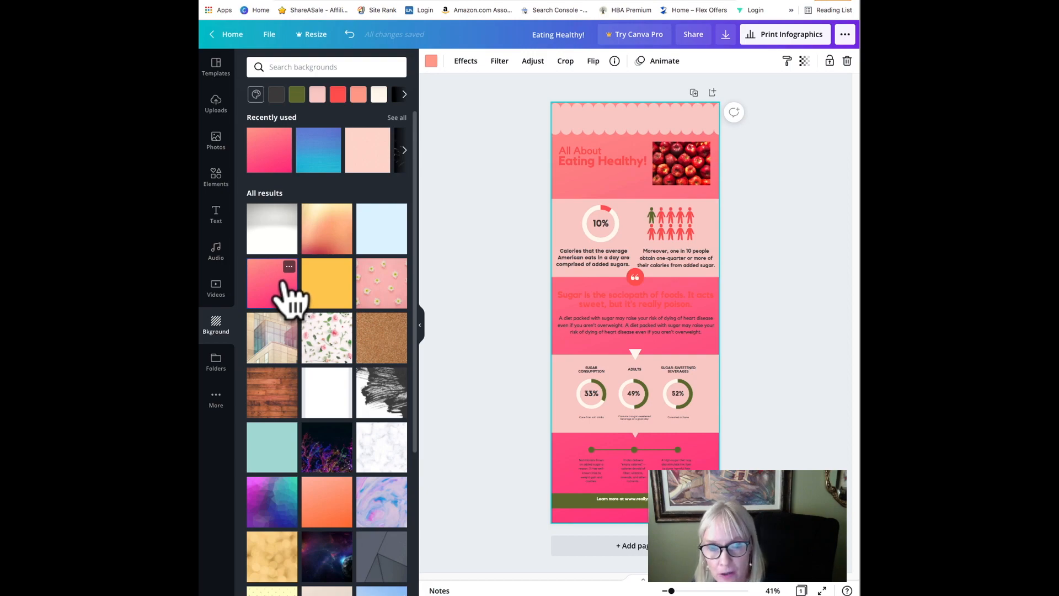
left_click(349, 34)
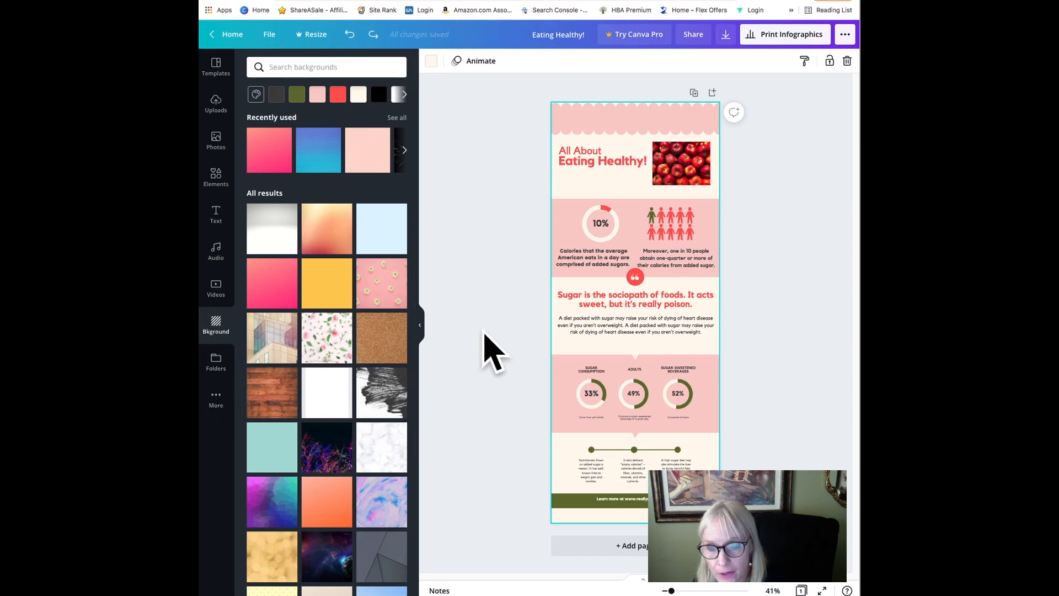
Recolour the green segments of the 49%, 33% and 52% rings coral red.
left_click(664, 420)
left_click(648, 395)
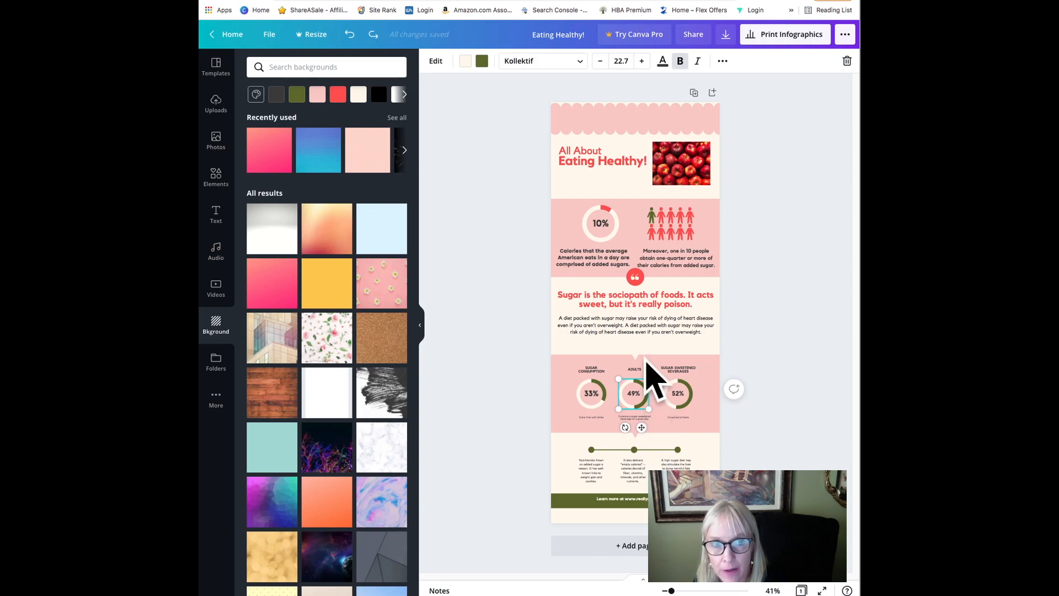
left_click(481, 61)
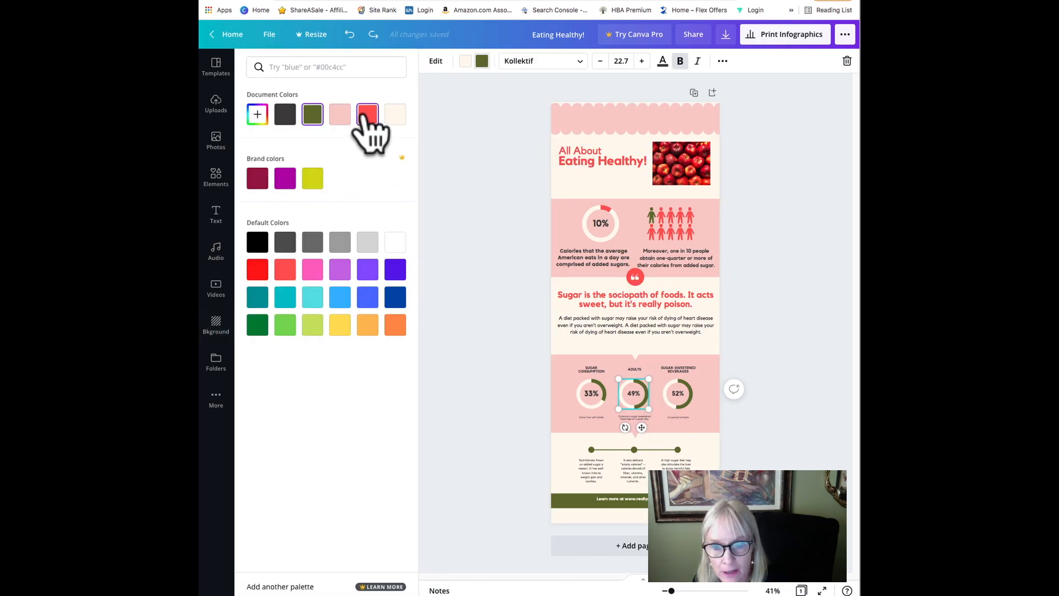
left_click(368, 114)
left_click(601, 401)
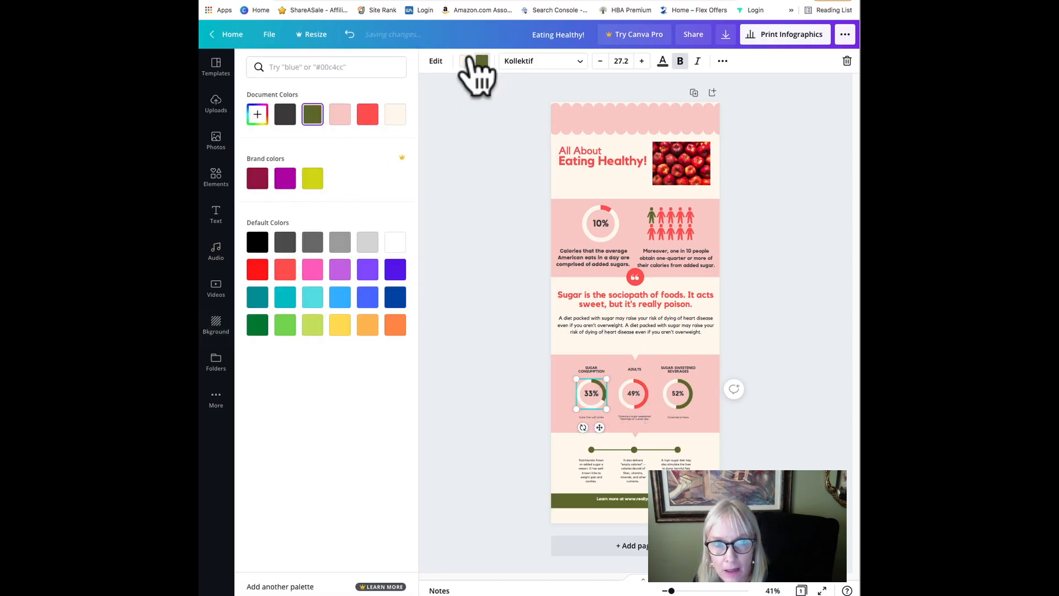
left_click(367, 115)
left_click(687, 397)
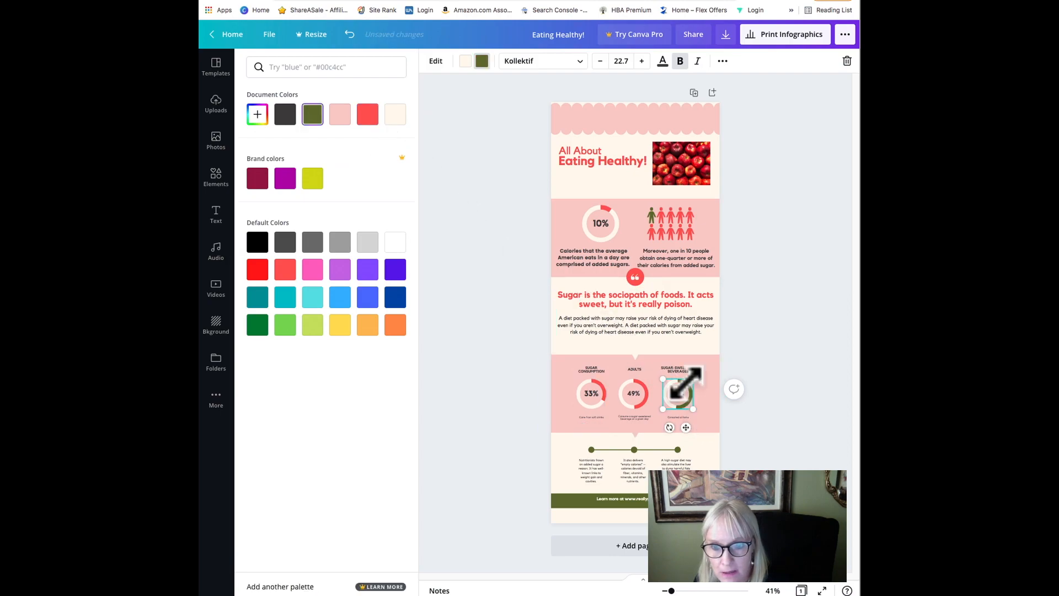
left_click(367, 115)
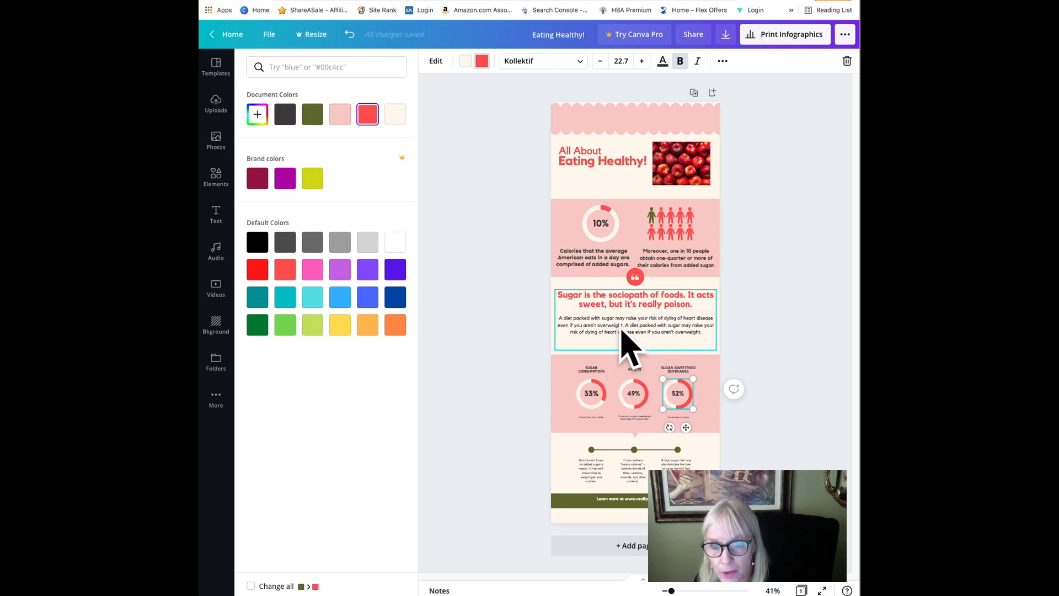
Move the quote text block down slightly and set its paragraph's font size to 19.9.
left_click_drag(619, 329, 620, 333)
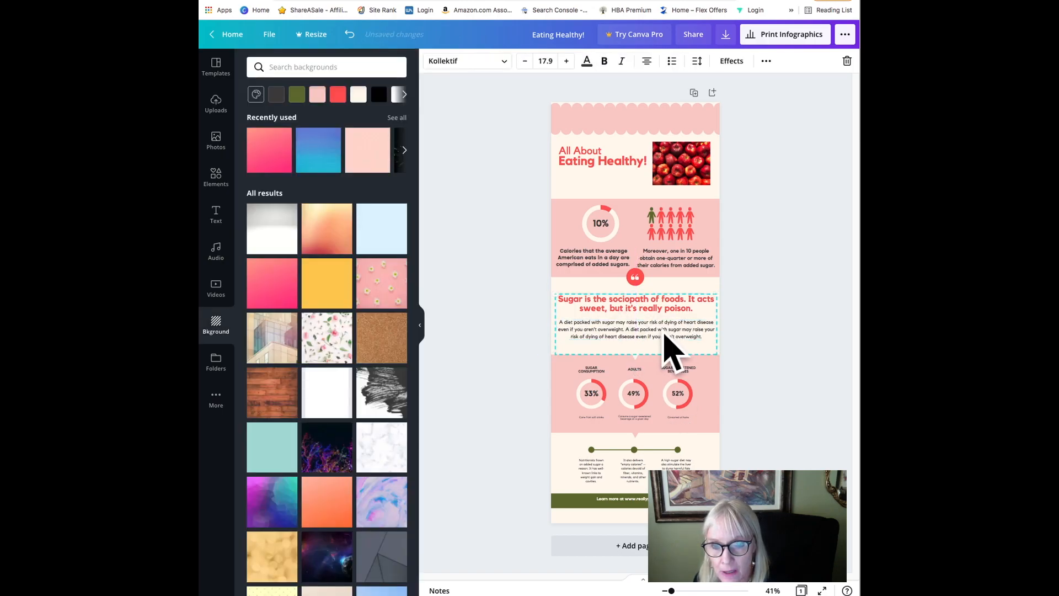
left_click(566, 60)
left_click(566, 61)
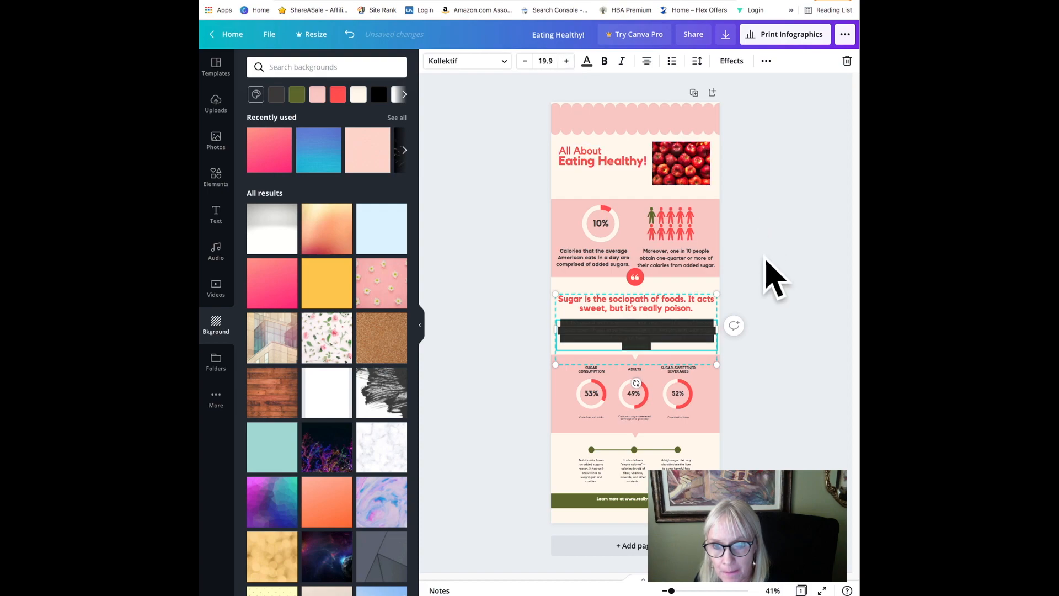
left_click(769, 279)
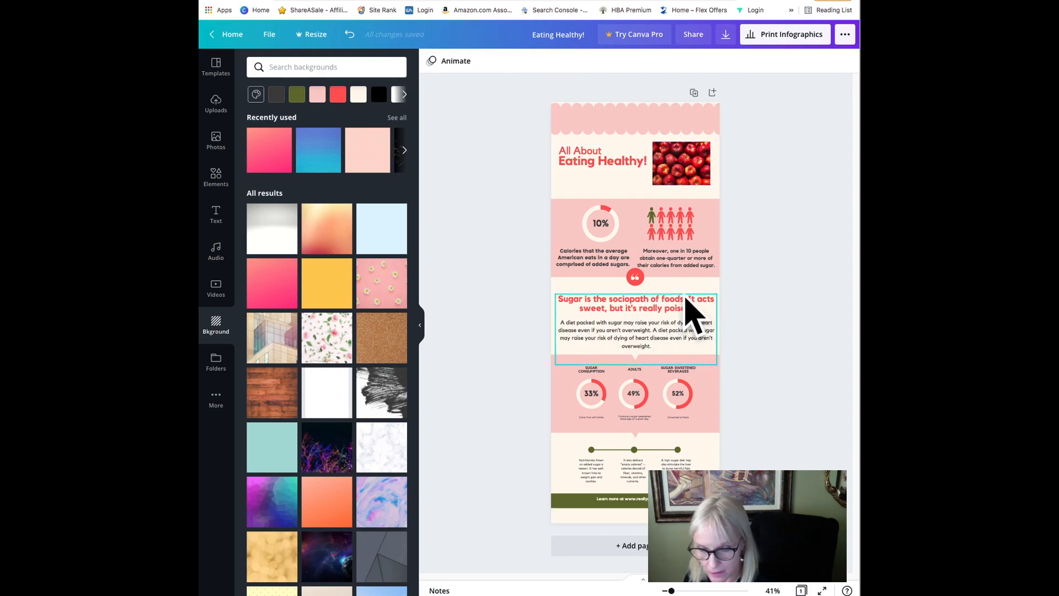
Enlarge the 49% and 33% rings to about 200 by 200 each.
left_click(636, 397)
left_click_drag(657, 371, 665, 363)
left_click(594, 397)
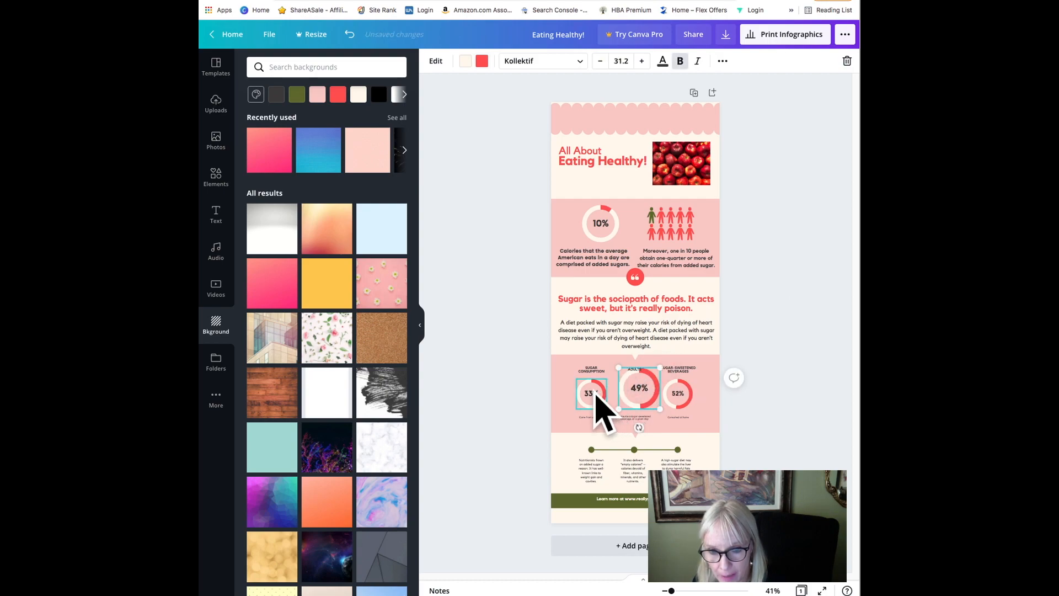
left_click_drag(607, 378, 618, 367)
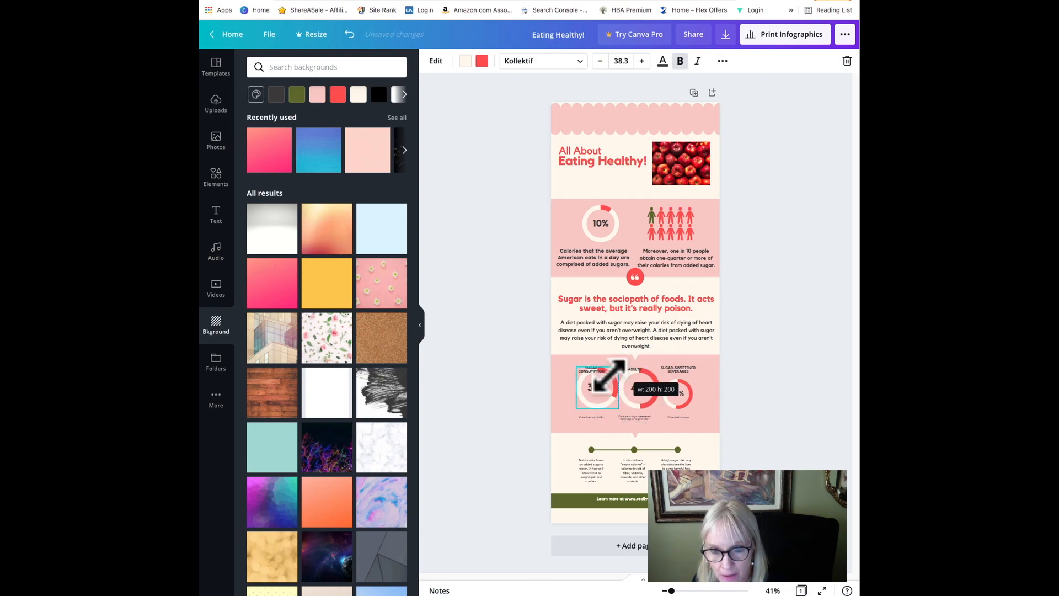
Move the headings up above the three rings and enlarge the 52% ring to match the other two.
left_click(591, 368)
left_click_drag(592, 368, 652, 416)
left_click(637, 370)
left_click(686, 395)
Increase the font size of the caption under the 49% ring to 16.1.
left_click(640, 418)
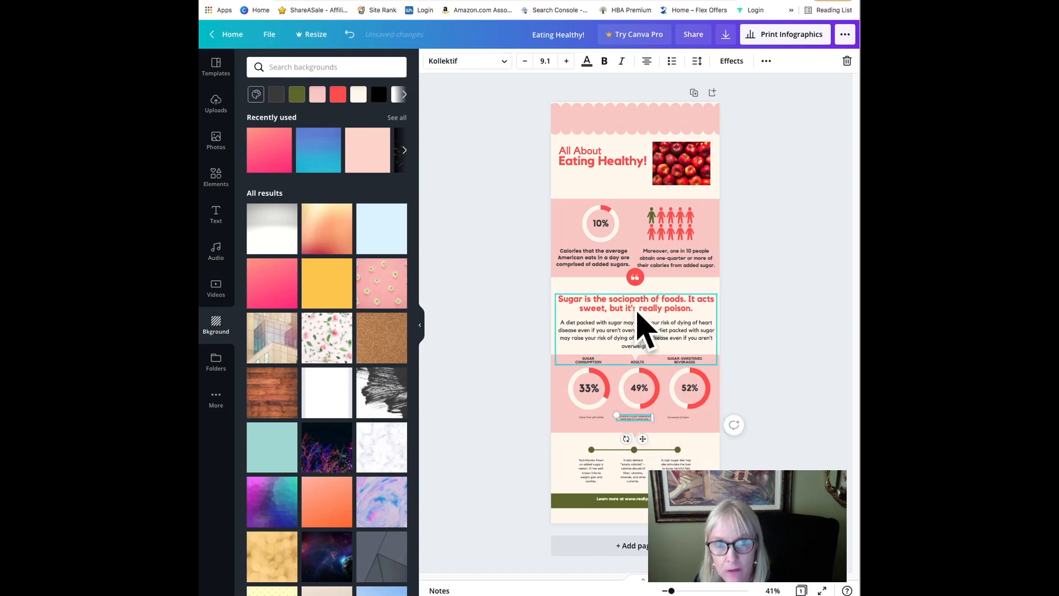
left_click(567, 60)
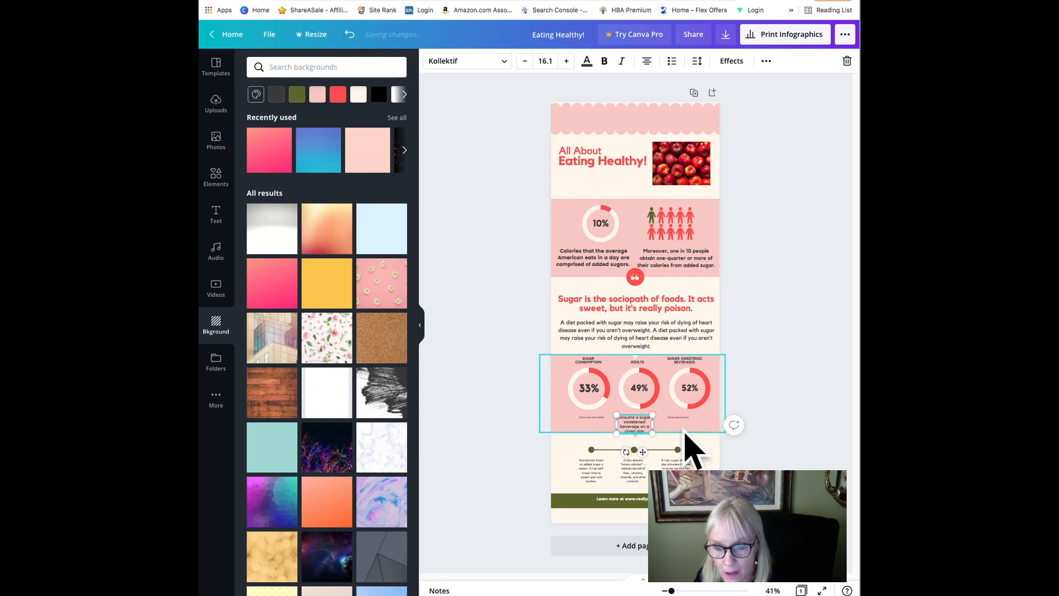
left_click(683, 421)
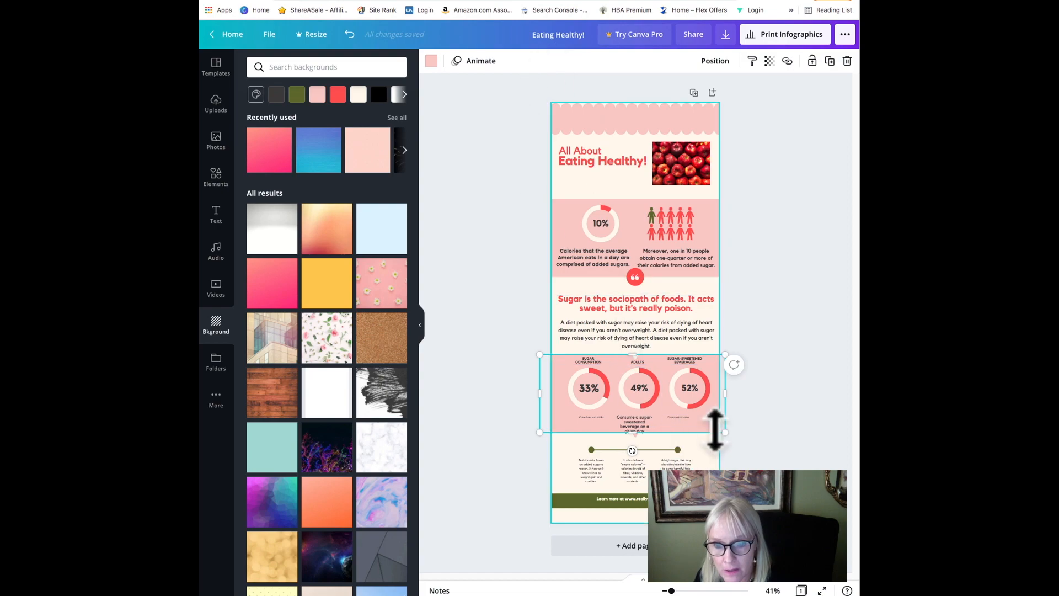
Enlarge the captions under the 52% and 33% rings, using font size 16.1 for the 52% caption, and centre that caption under its ring.
left_click(686, 419)
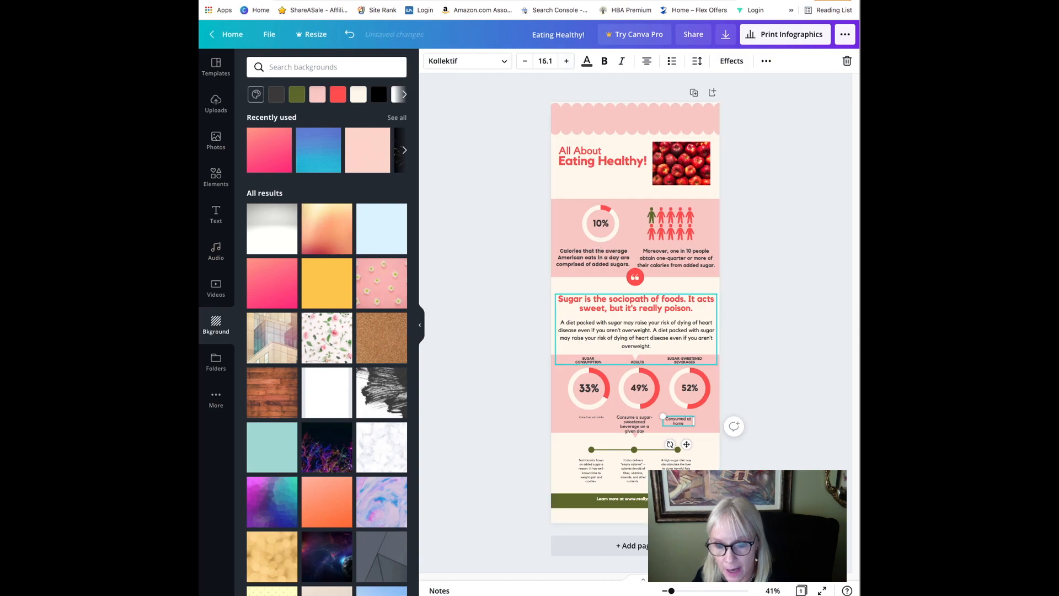
left_click(594, 419)
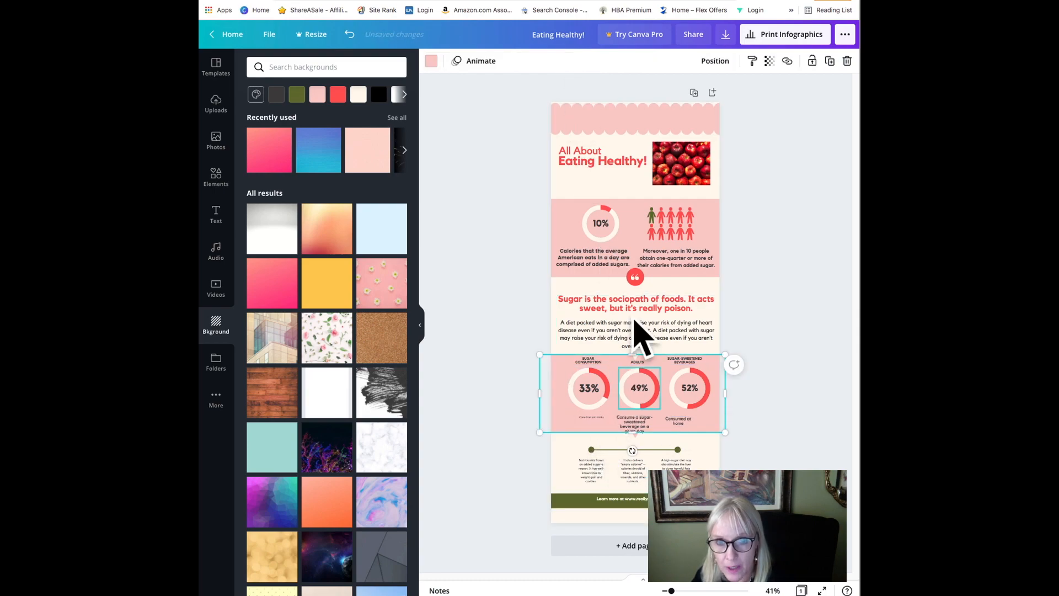
left_click(597, 419)
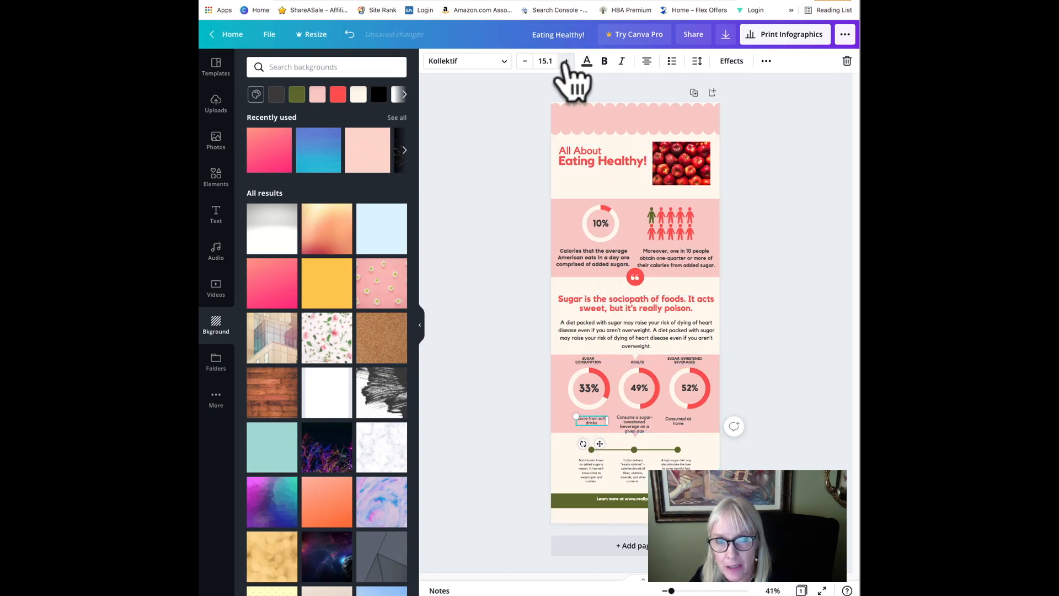
left_click_drag(644, 432, 695, 425)
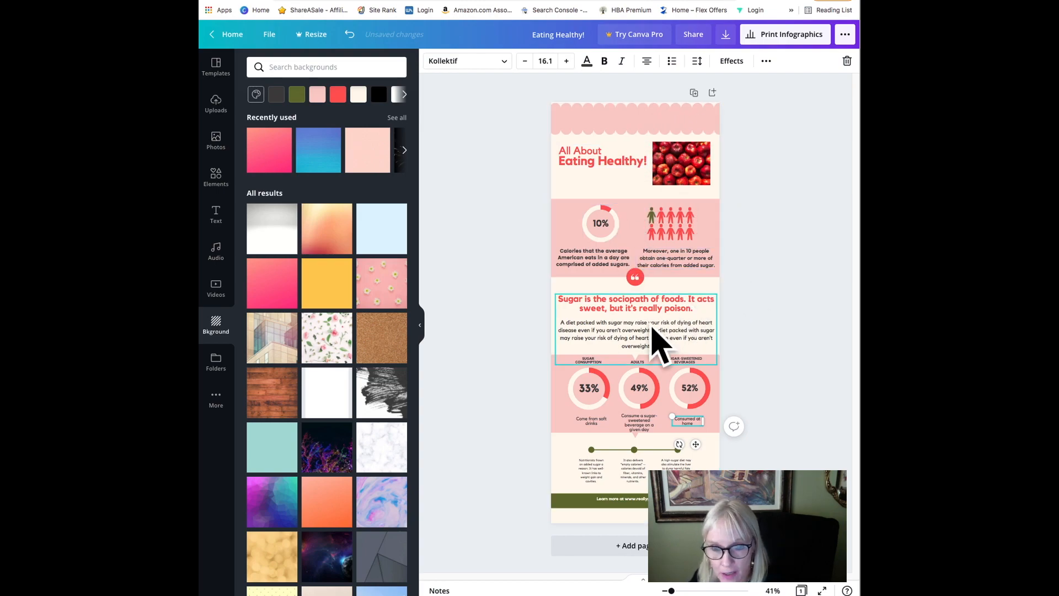
Recolour the timeline's middle dot and connecting line with the coral red document colour.
left_click(634, 450)
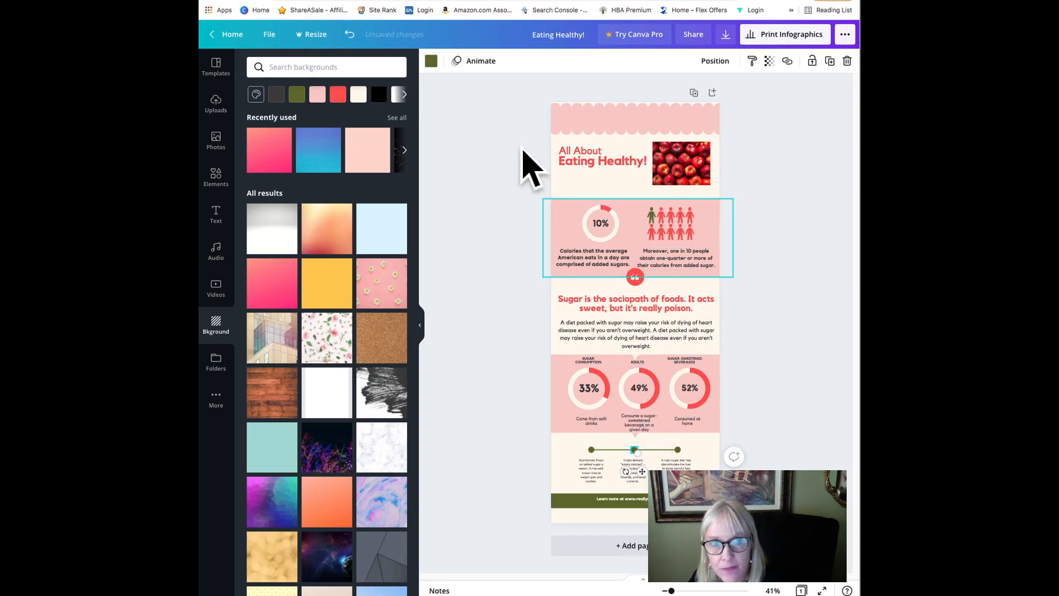
left_click(431, 60)
left_click(368, 115)
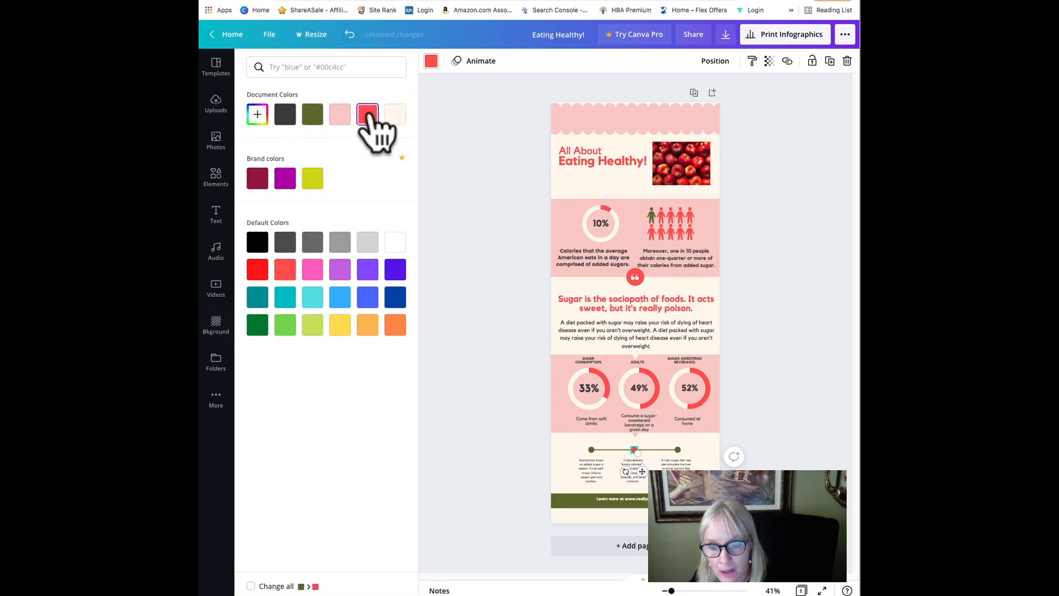
left_click(593, 449)
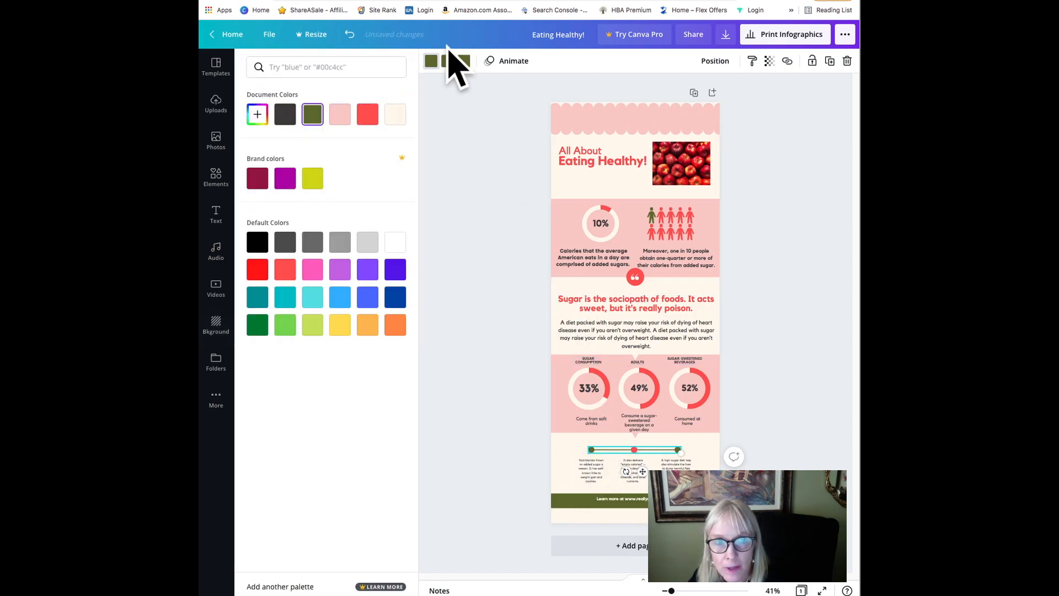
left_click(367, 114)
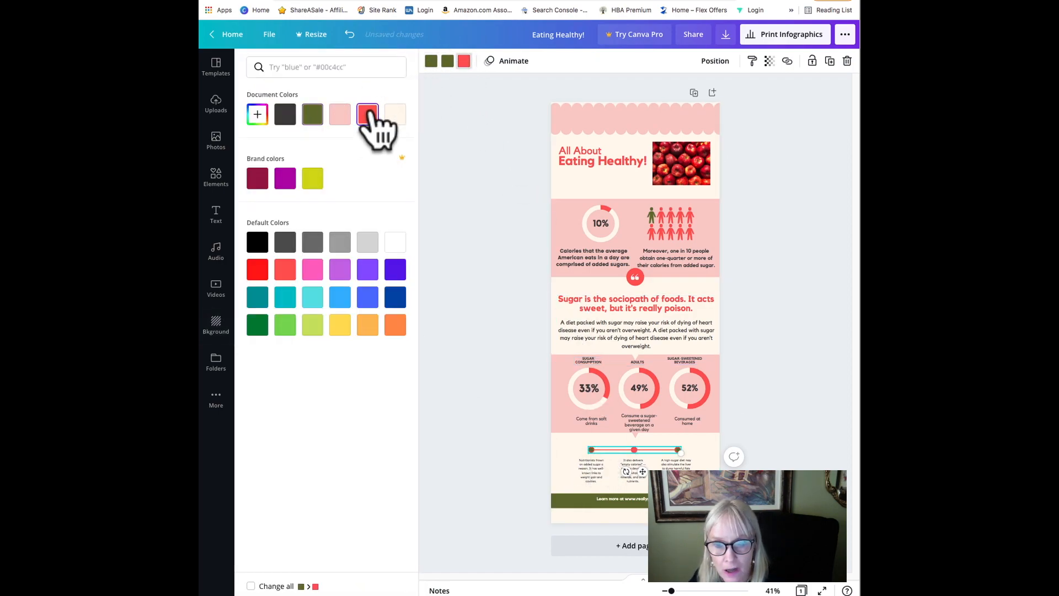
left_click(446, 62)
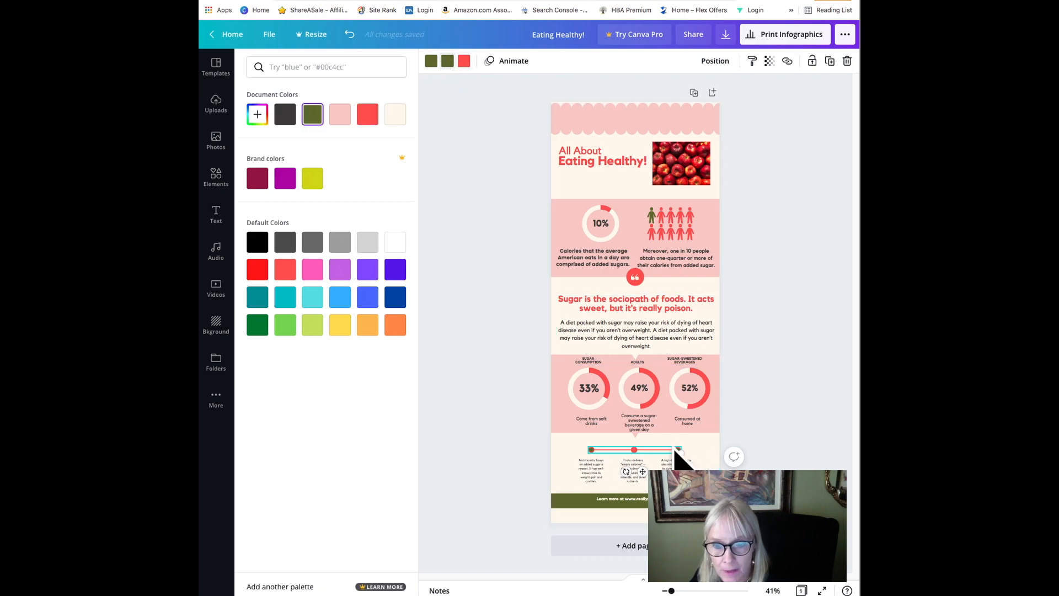
left_click(447, 61)
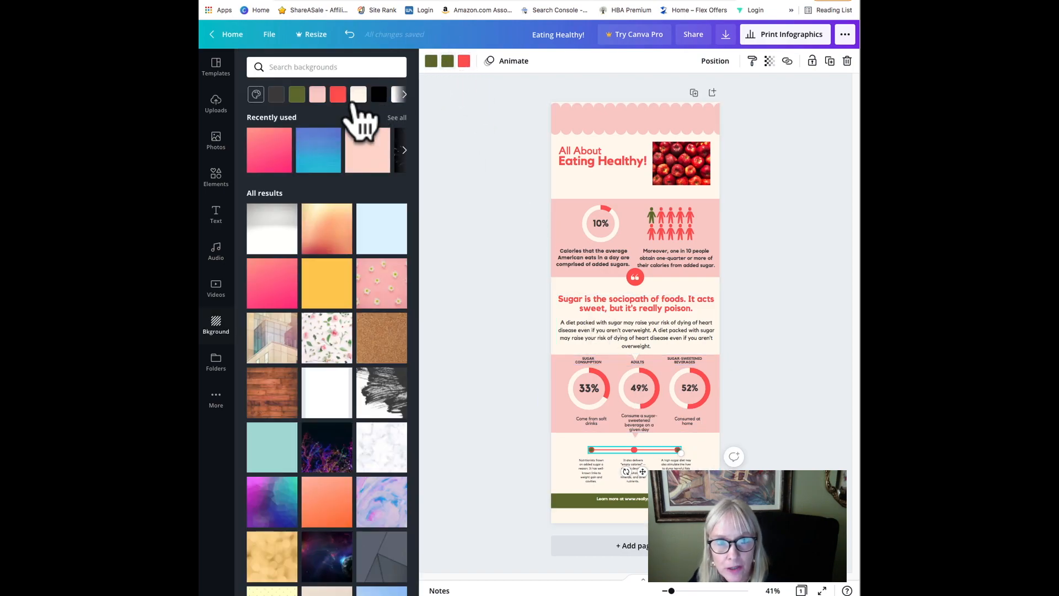
double_click(365, 160)
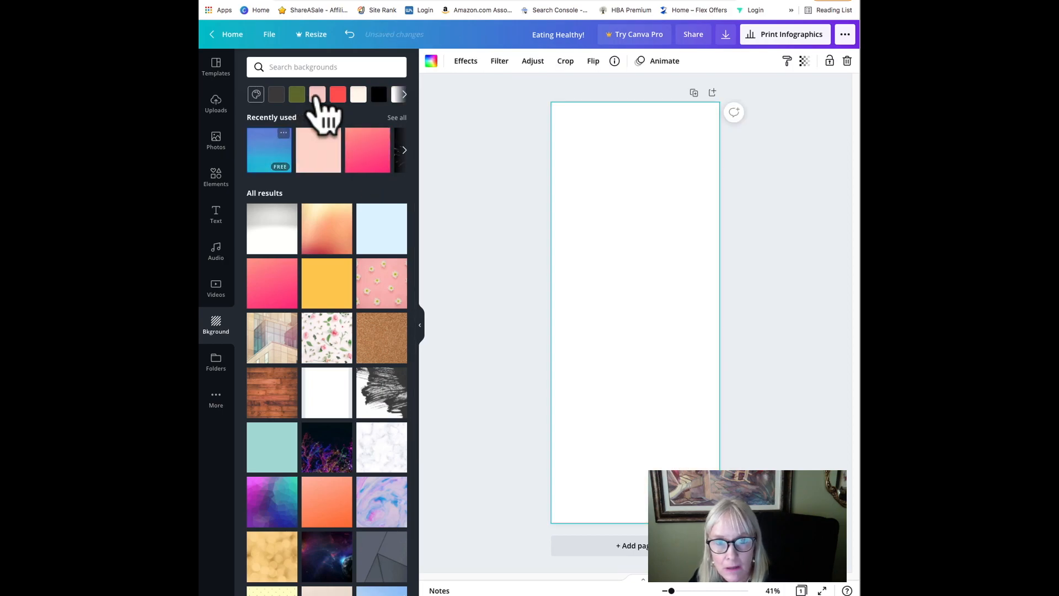
left_click(317, 95)
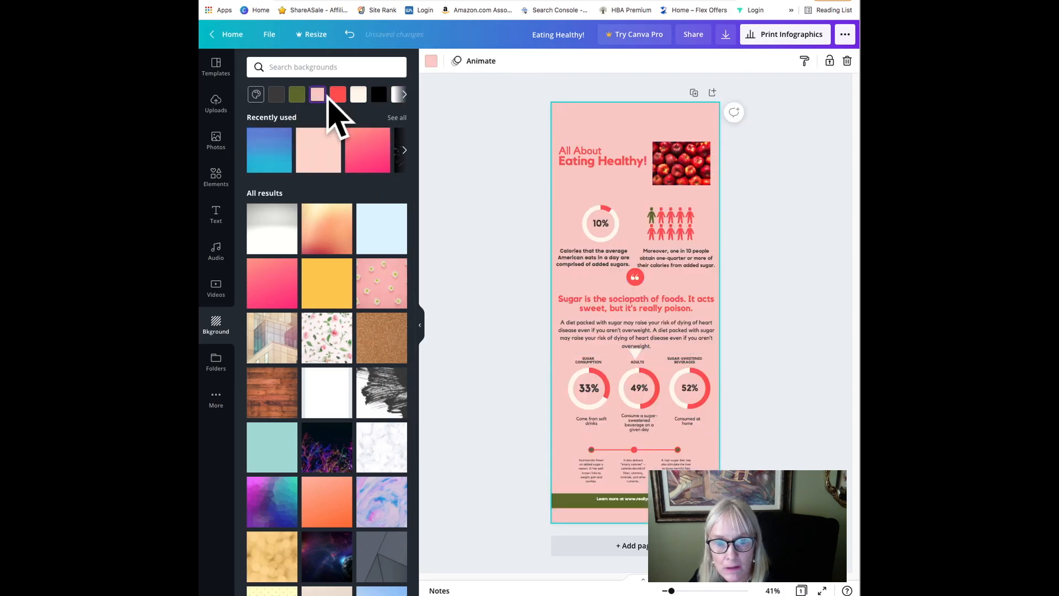
left_click(350, 35)
left_click(350, 35)
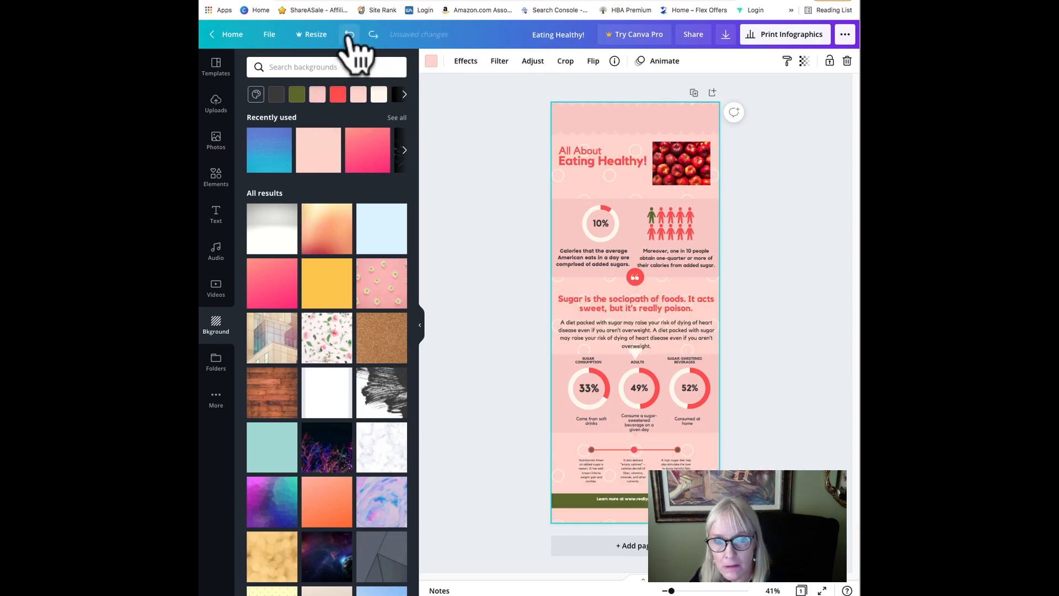
left_click(349, 35)
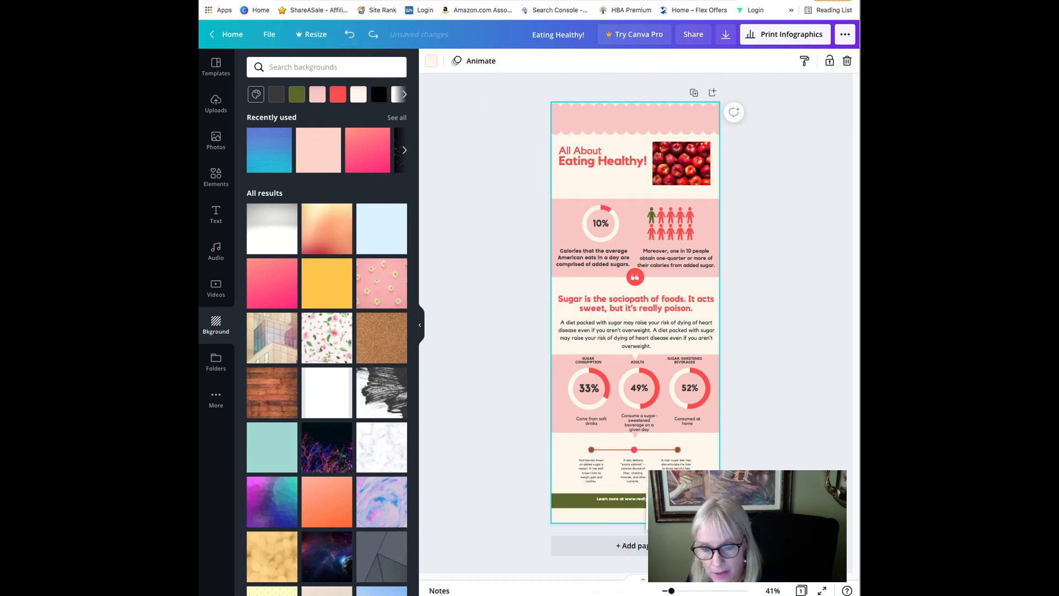
Change the green footer bar behind the "Learn more at" text to the light pink document colour.
left_click(607, 498)
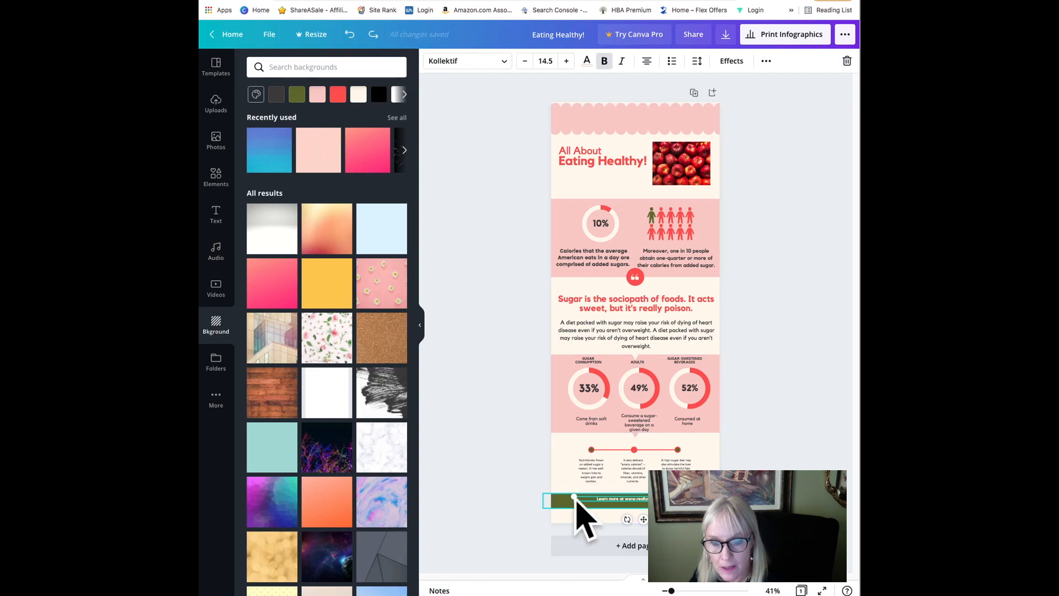
left_click(563, 502)
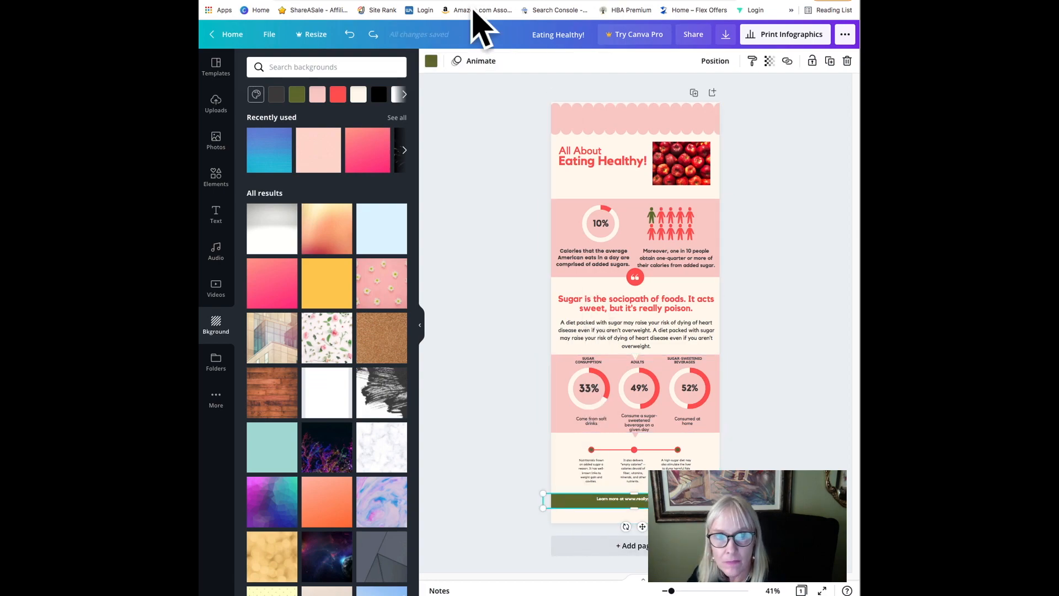
left_click(431, 62)
left_click(347, 115)
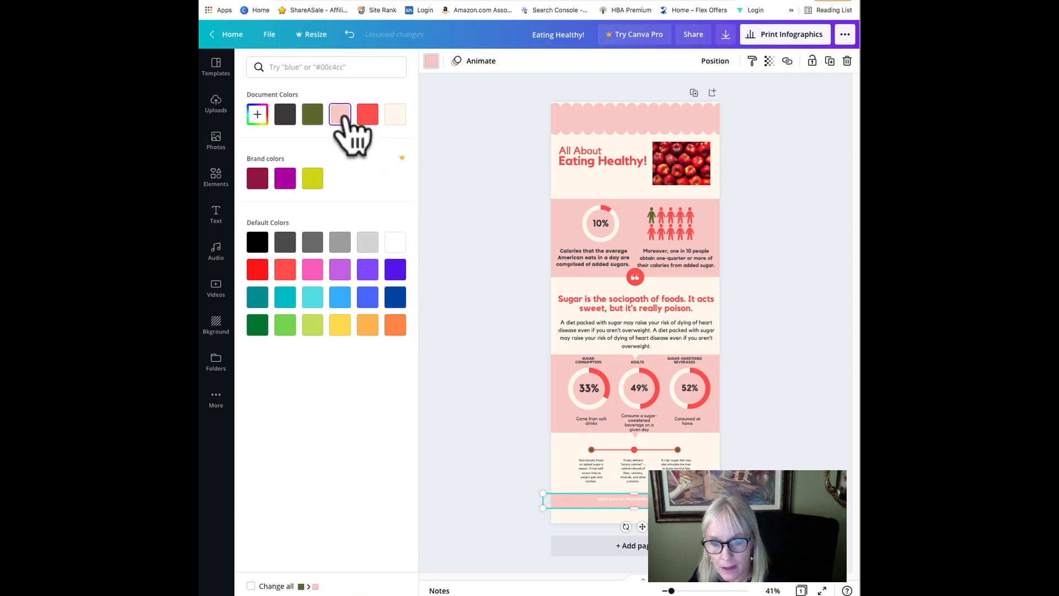
Set the font size of the "Learn more at" footer text to 21.5.
left_click(623, 499)
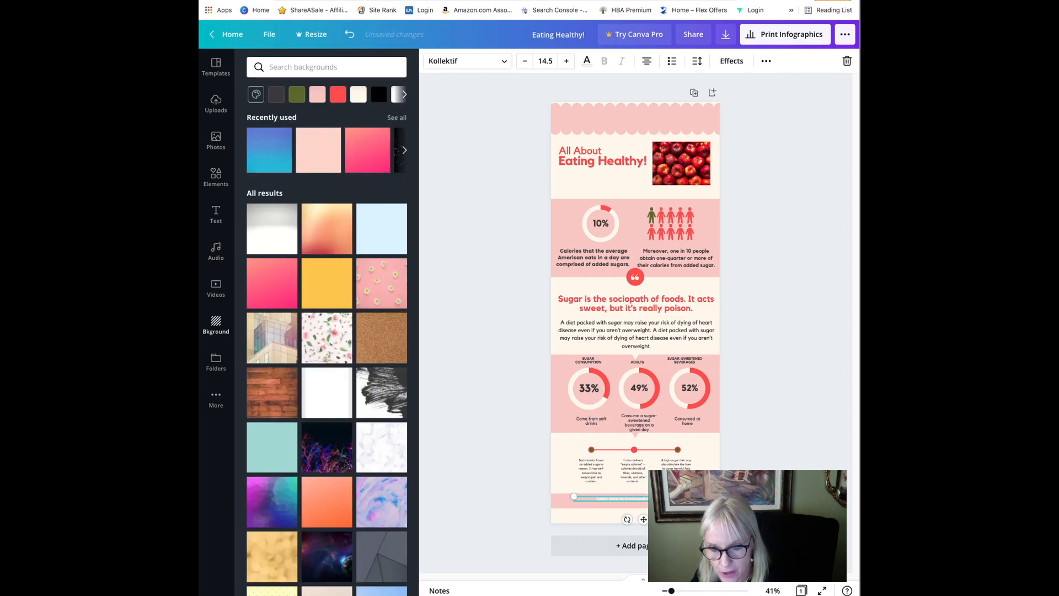
left_click(566, 61)
left_click(566, 61)
left_click(567, 60)
left_click(566, 61)
left_click(566, 61)
left_click(567, 61)
left_click(566, 61)
left_click(567, 60)
left_click(567, 61)
left_click(566, 61)
left_click(566, 61)
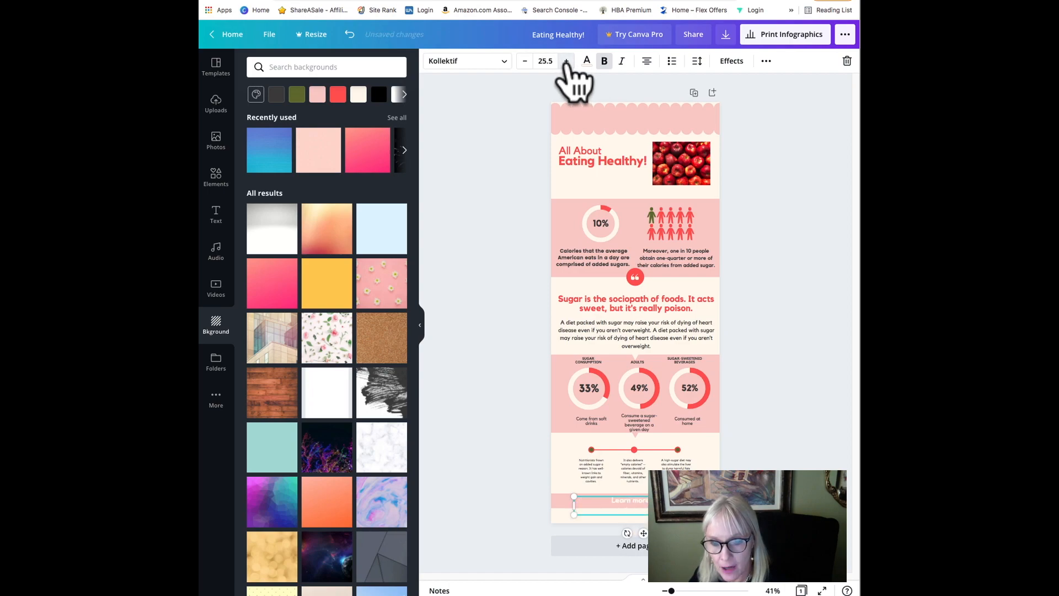
left_click(525, 62)
left_click(525, 62)
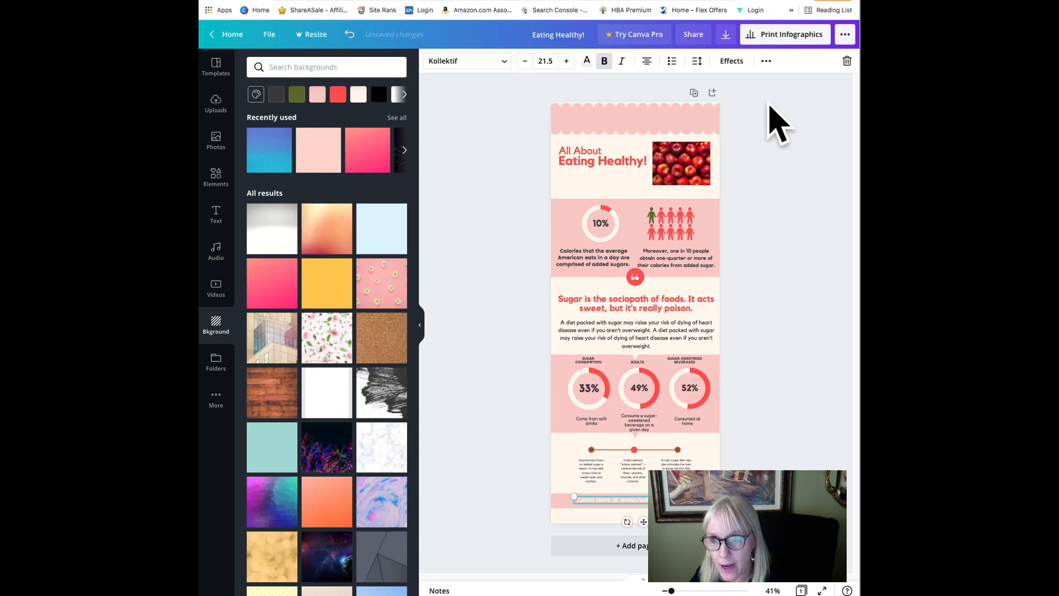
View the sharing options, review the available download formats, and set the file type to PNG.
left_click(693, 35)
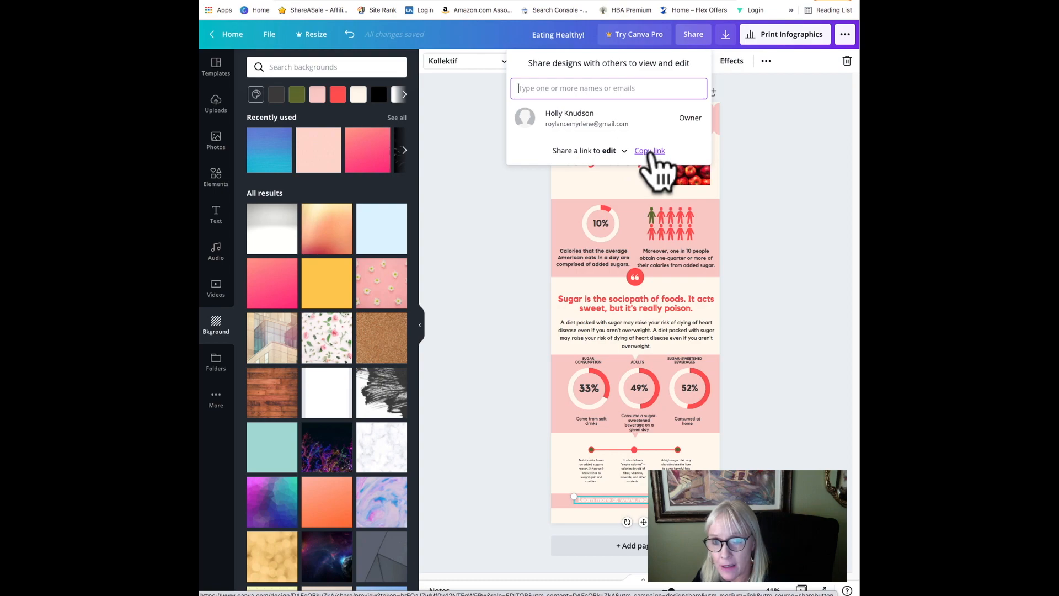
left_click(726, 35)
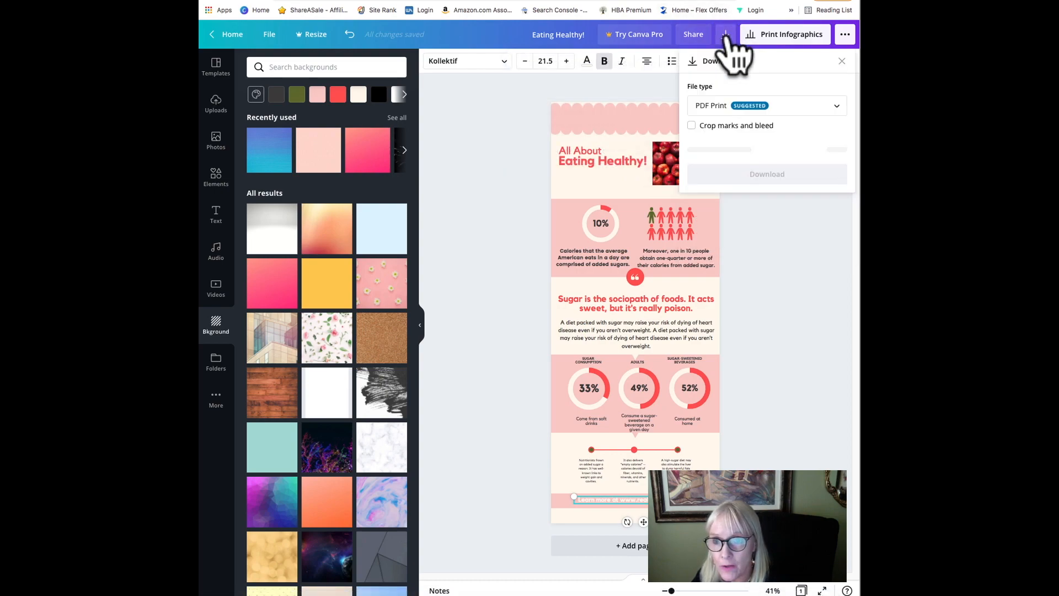
left_click(833, 106)
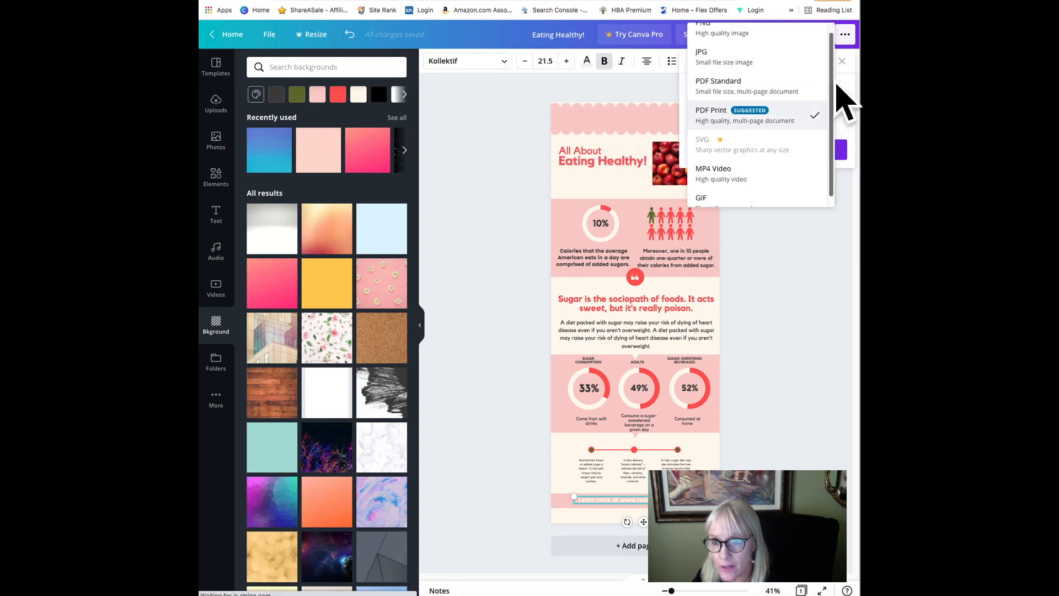
scroll(839, 50, "up", 1)
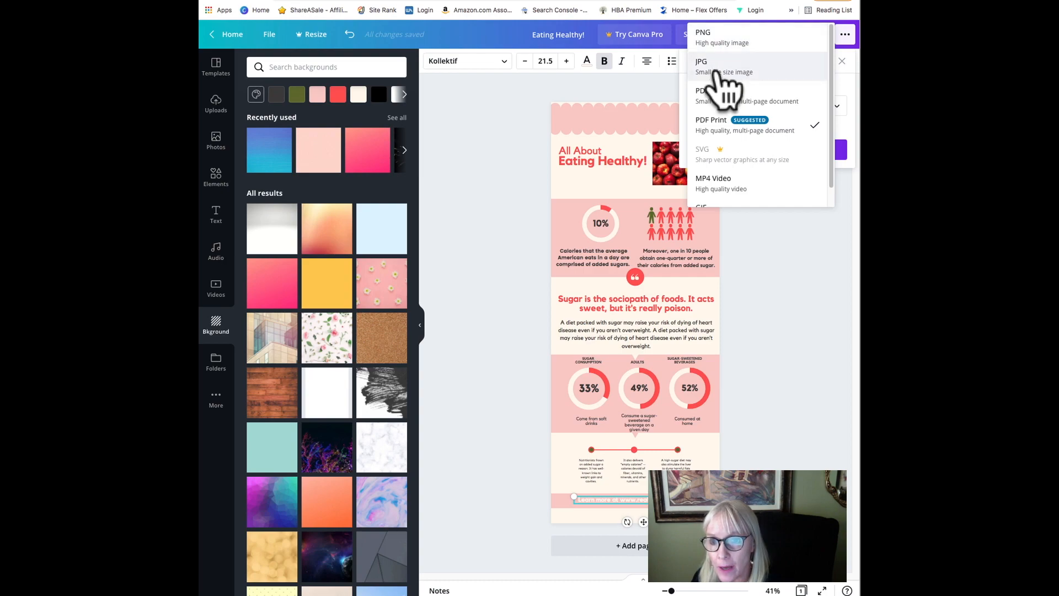
scroll(780, 154, "down", 1)
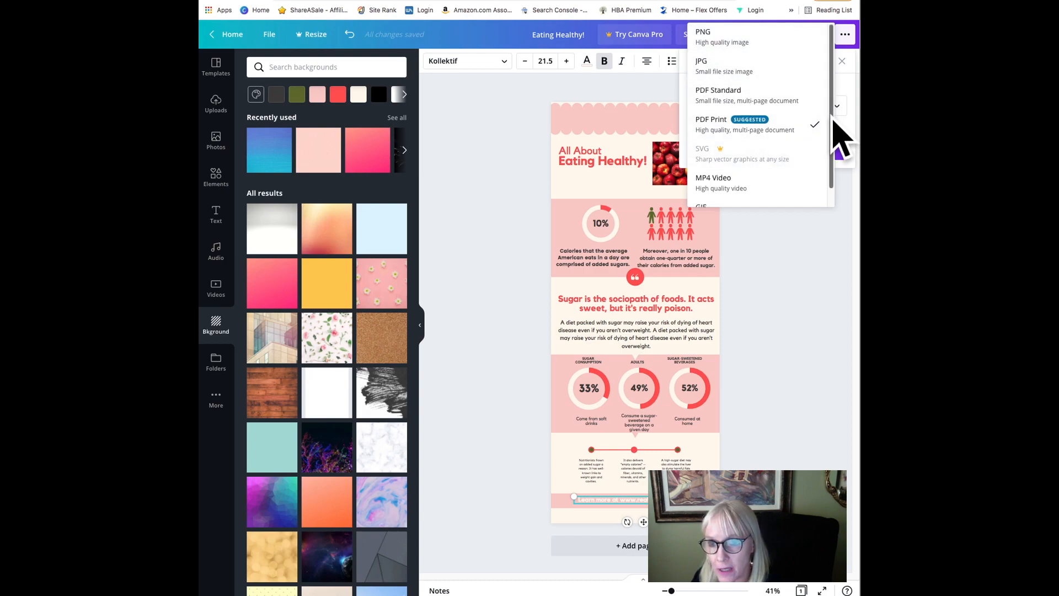
scroll(834, 129, "down", 1)
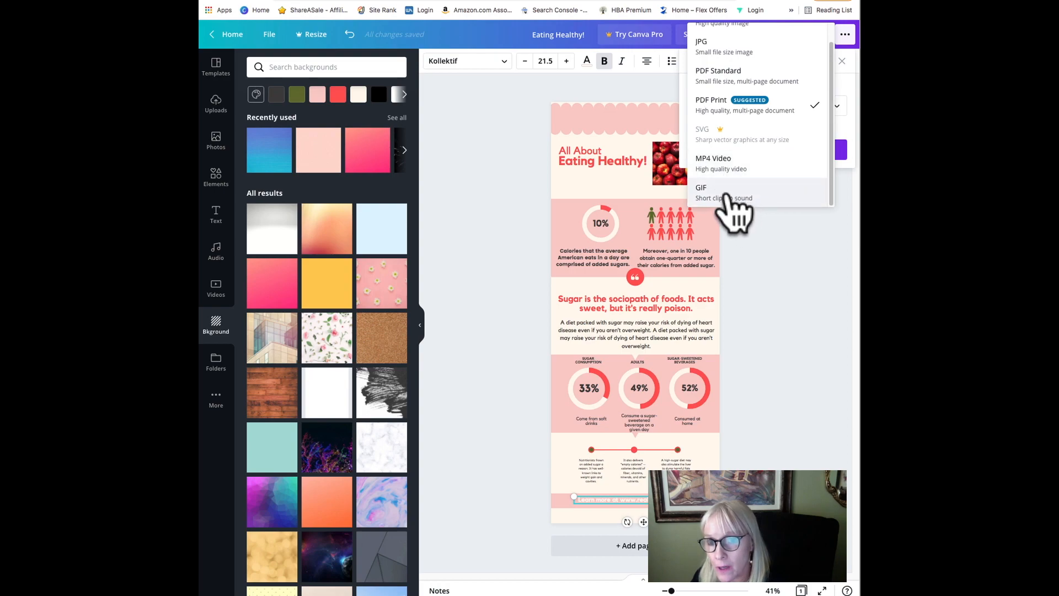
scroll(838, 86, "up", 1)
scroll(836, 70, "up", 1)
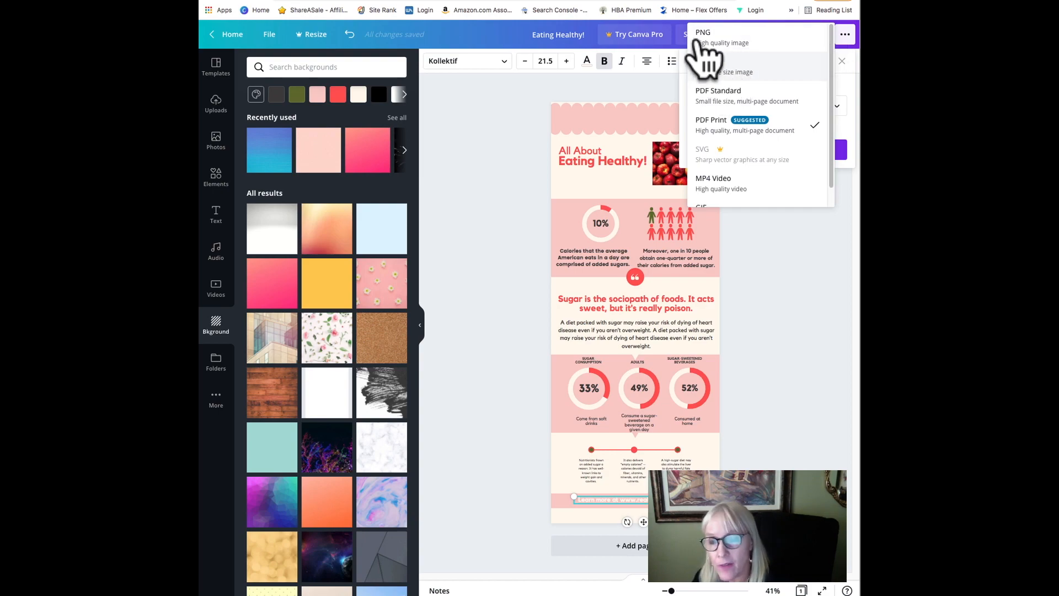
left_click(725, 43)
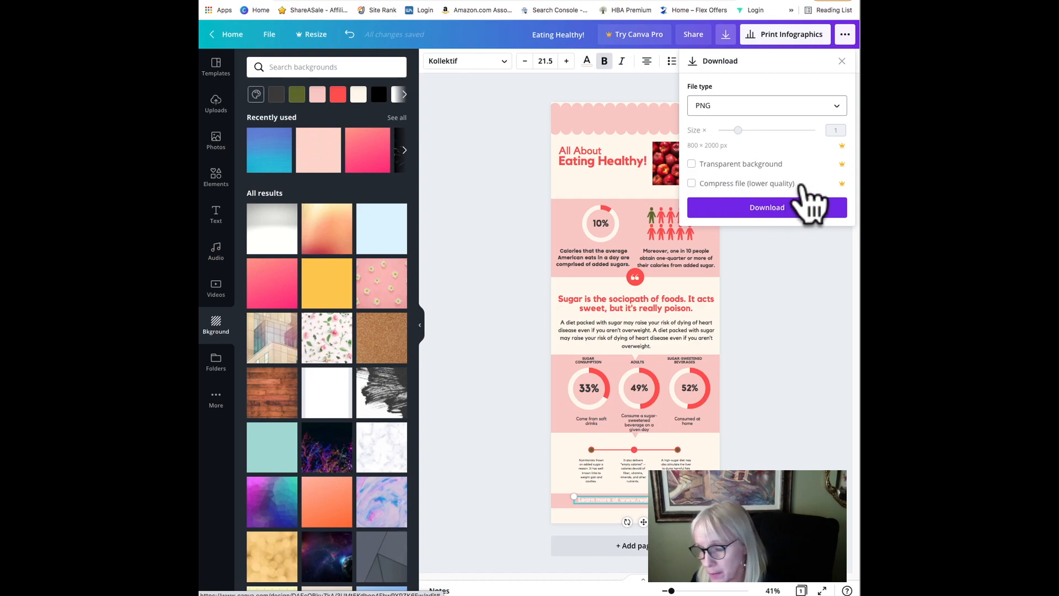
Download the infographic to the Desktop as a PNG image named "How to Eat Healthy" and dismiss the Canva Pro offer.
left_click(762, 200)
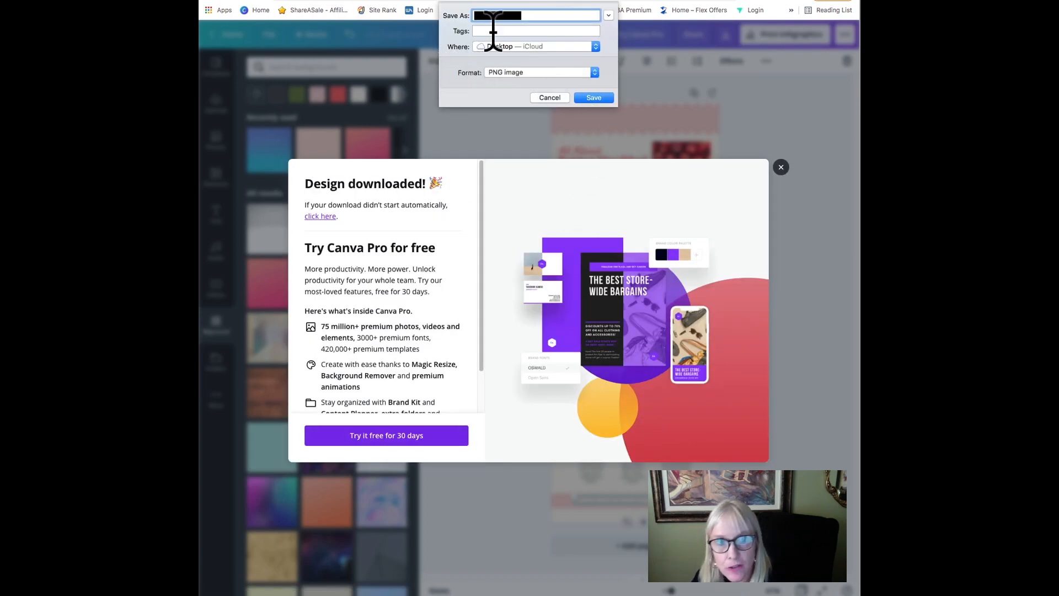
left_click_drag(545, 16, 477, 17)
key("BackSpace")
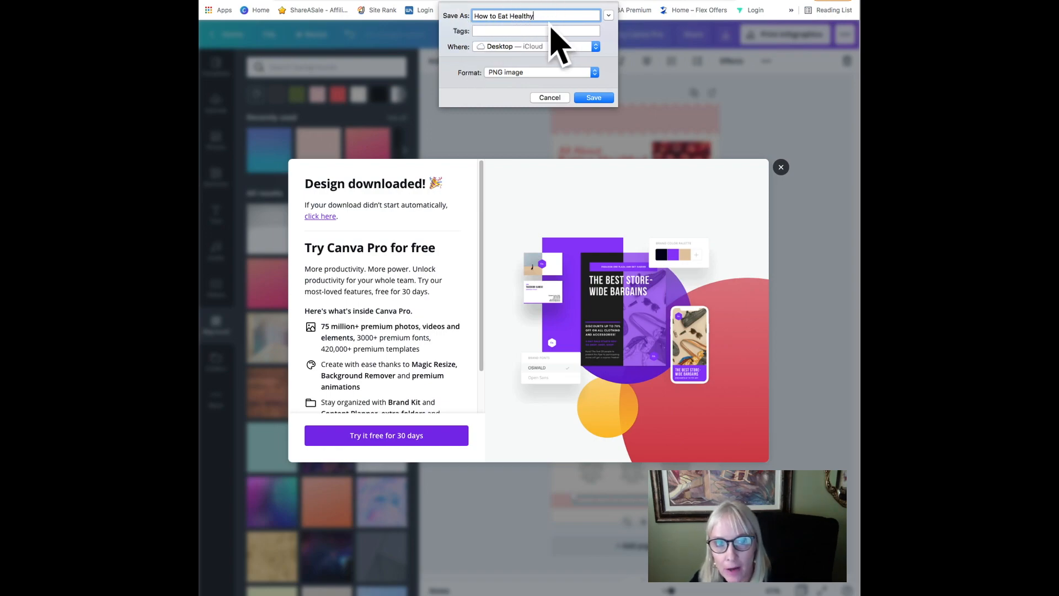
left_click(594, 97)
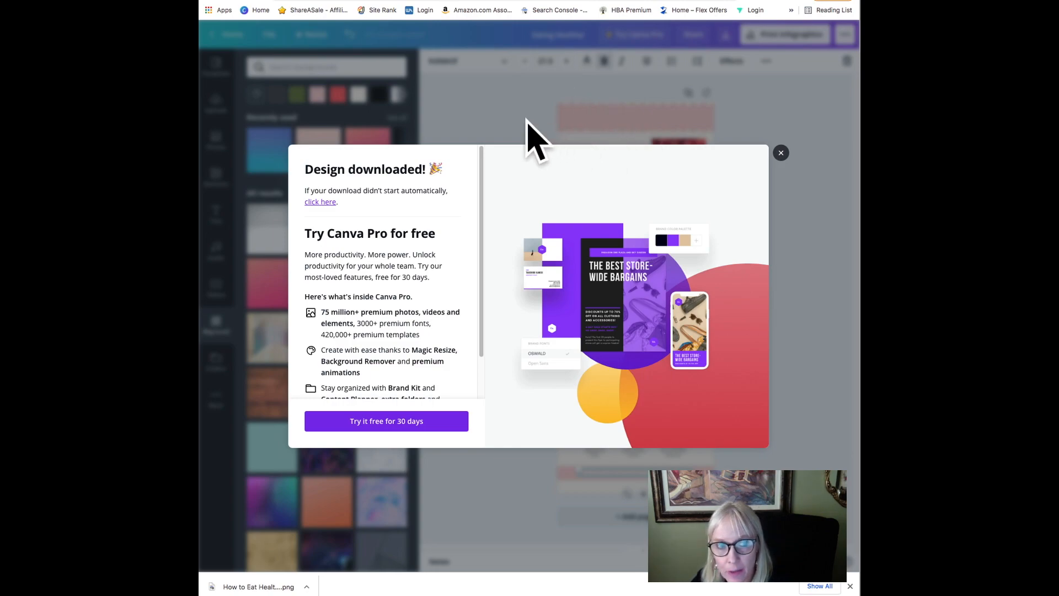
left_click(781, 154)
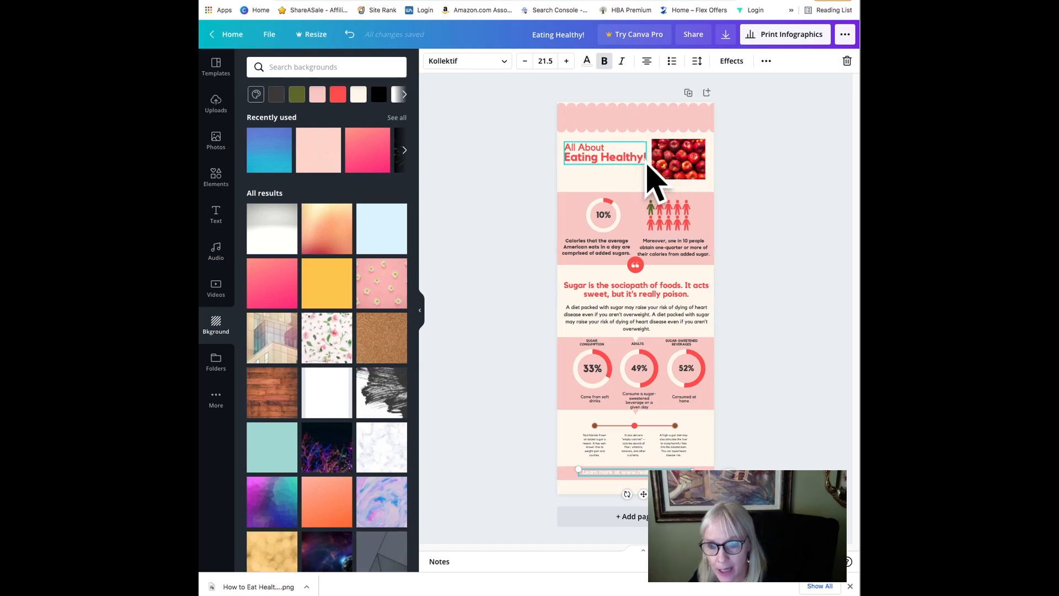
mouse_move(687, 170)
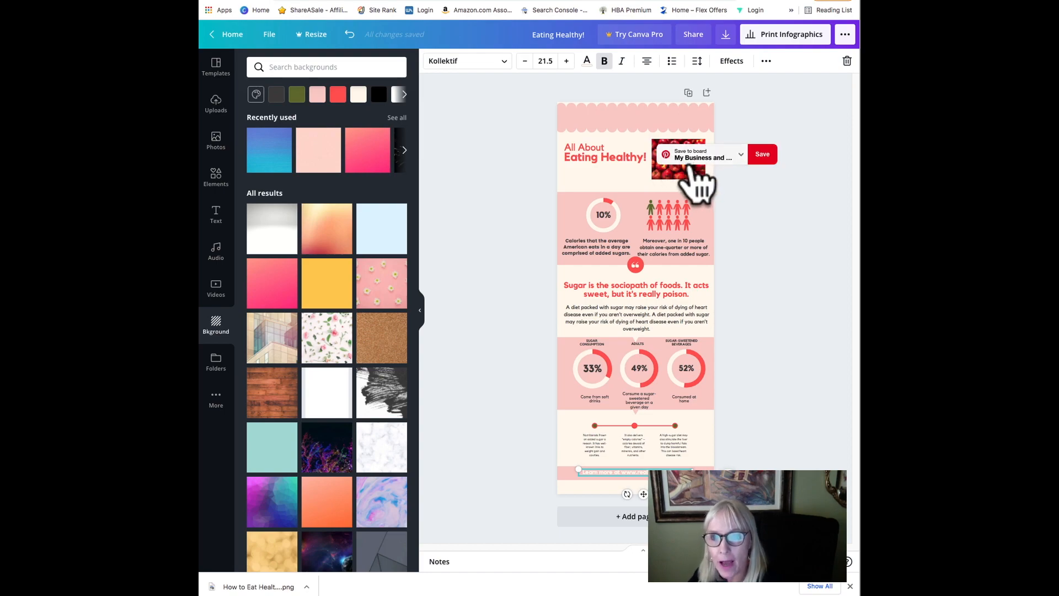